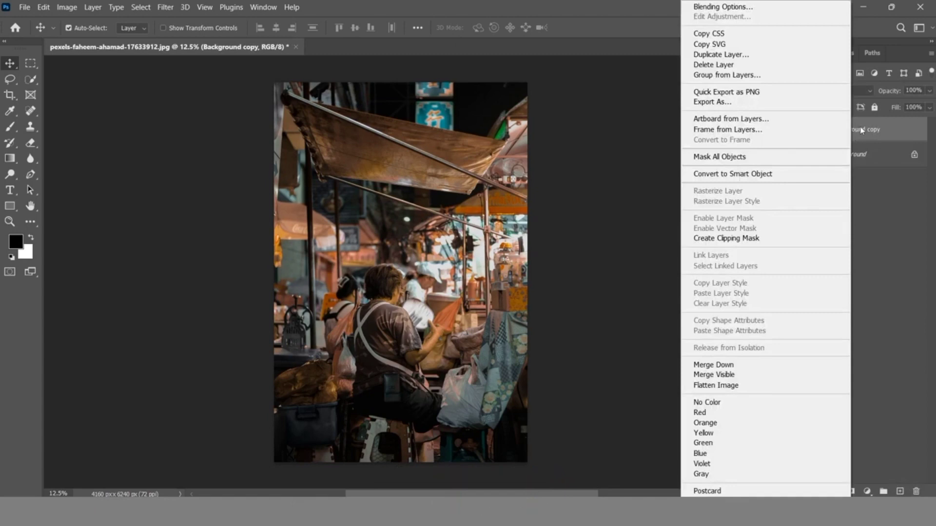
# Convert the Background copy layer to a smart object and open the Camera Raw Filter on it
pyautogui.click(733, 174)
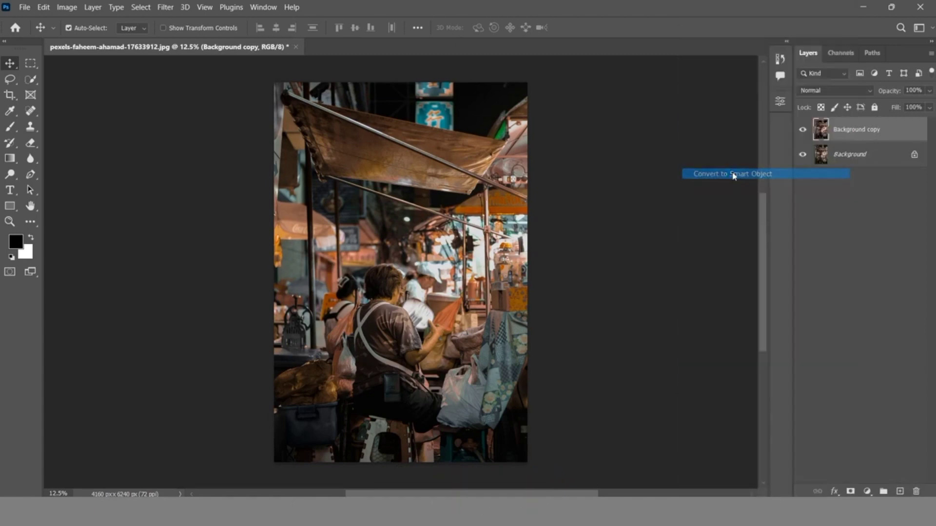
pyautogui.click(165, 8)
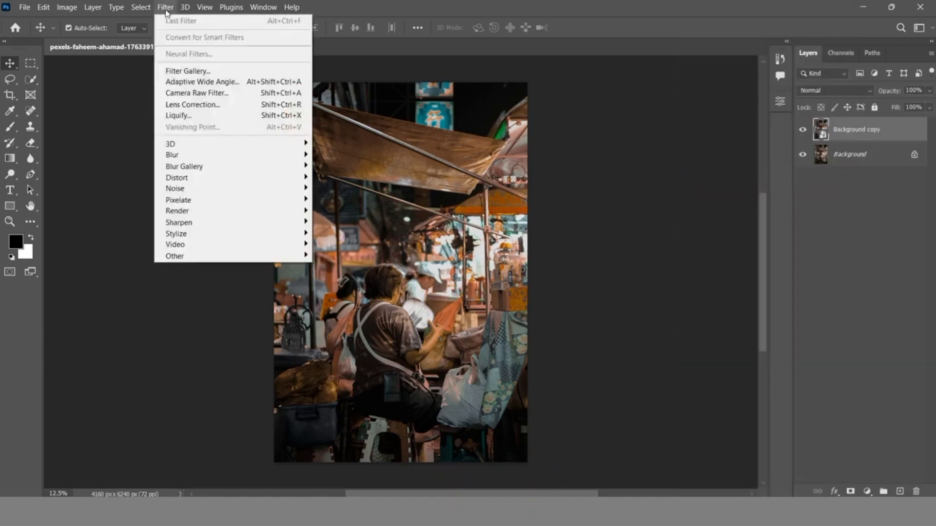
pyautogui.click(195, 93)
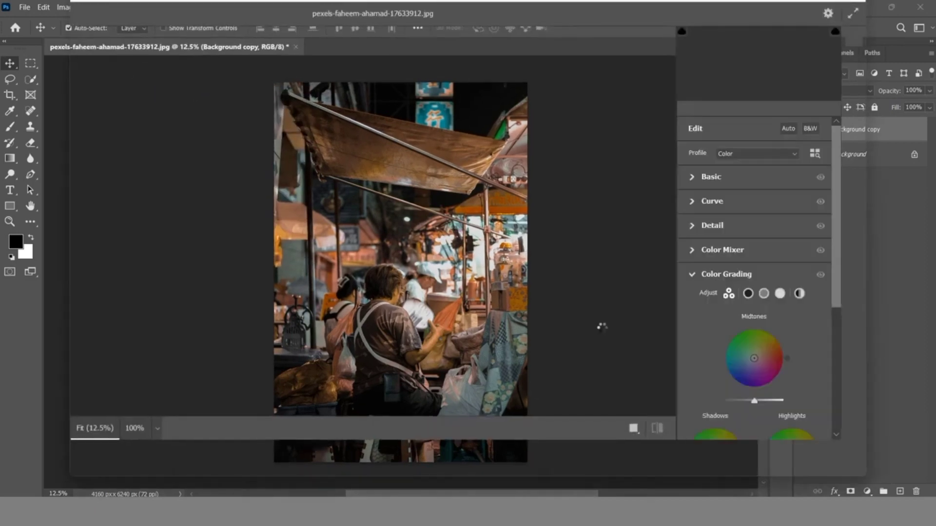
# Set the Basic tone values to Exposure +0.40, Contrast +100, Highlights -100, Shadows +100, Whites -30 and Blacks +35
pyautogui.click(697, 177)
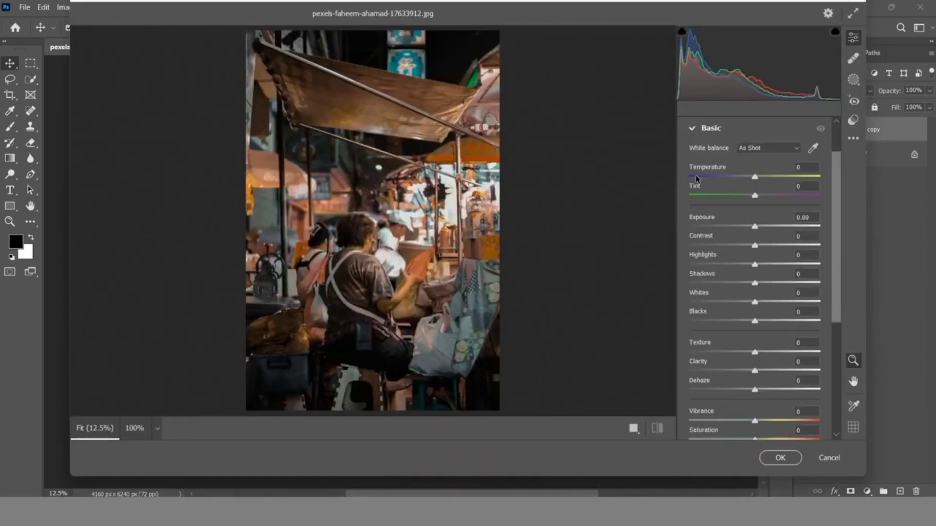
pyautogui.moveTo(754, 227); pyautogui.dragTo(864, 249)
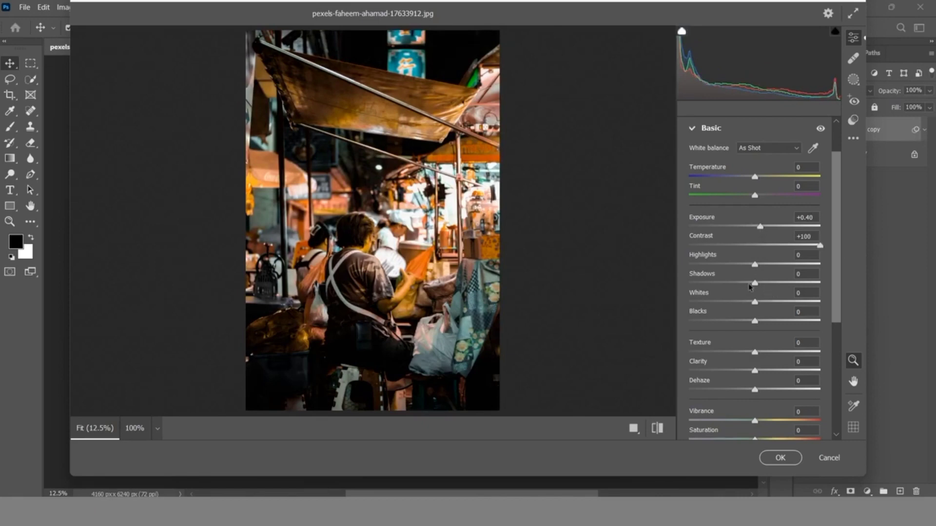
pyautogui.moveTo(755, 264); pyautogui.dragTo(654, 261)
pyautogui.click(581, 255)
pyautogui.click(582, 254)
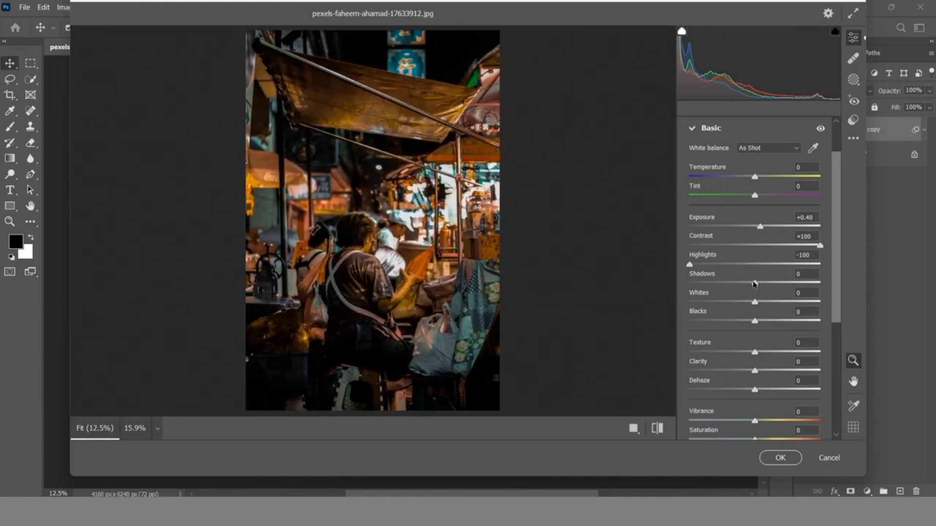
pyautogui.moveTo(754, 283); pyautogui.dragTo(848, 302)
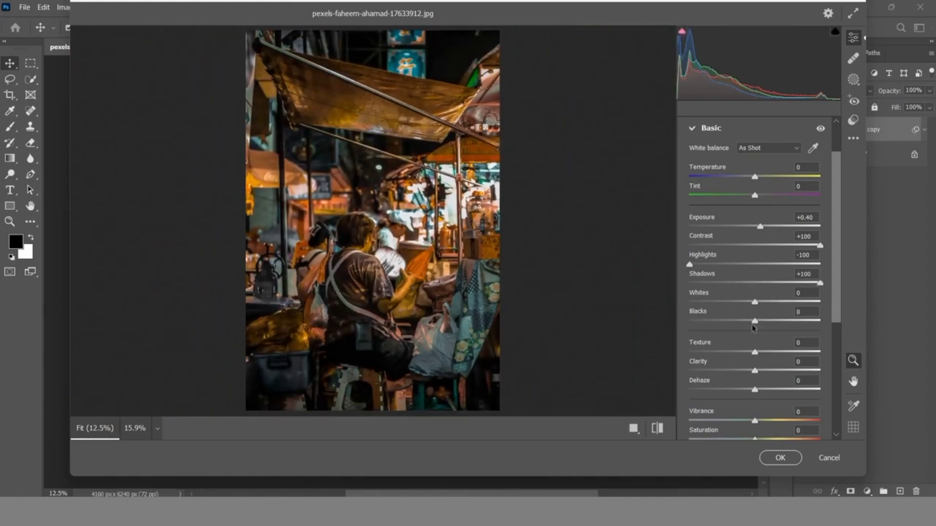
pyautogui.moveTo(757, 307); pyautogui.dragTo(778, 321)
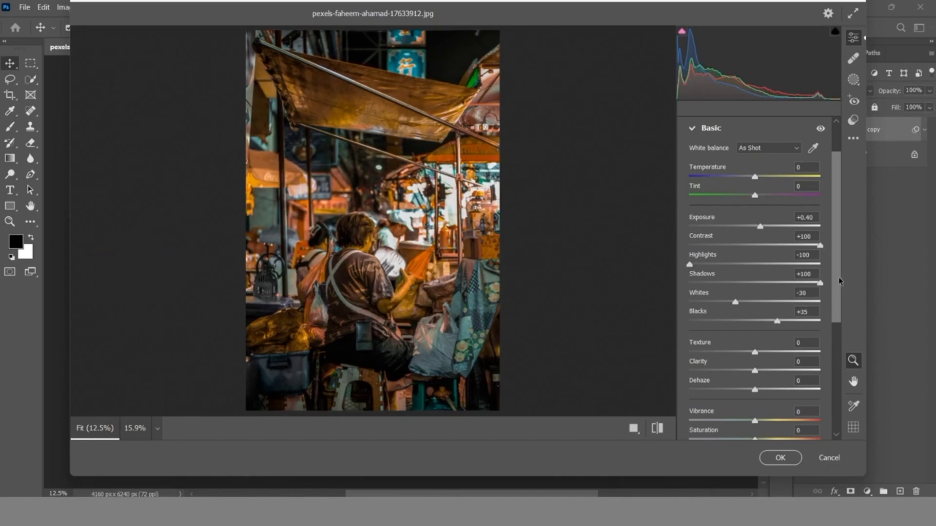
# Set Temperature to -11, Tint to +8, Vibrance to +21 and Saturation to -5 in the Basic adjustments
pyautogui.scroll(-1, 832, 291)
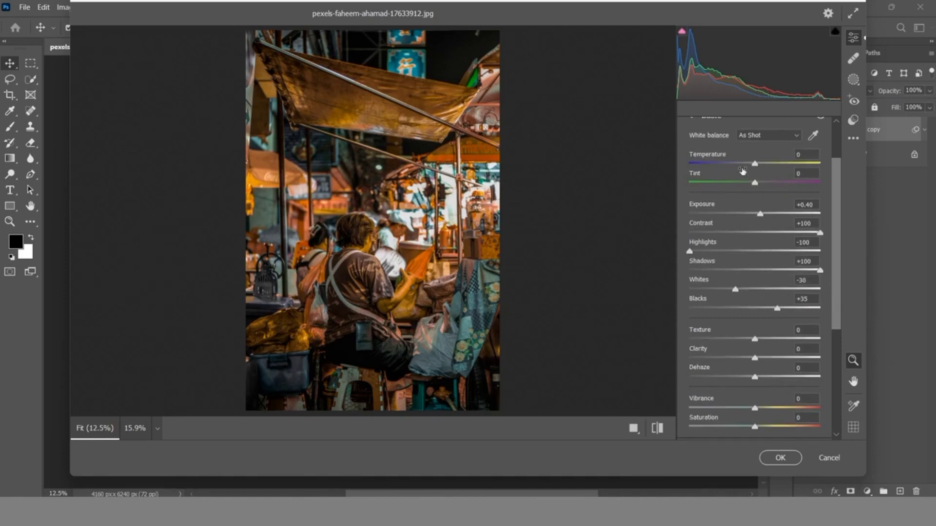
pyautogui.moveTo(755, 164); pyautogui.dragTo(761, 184)
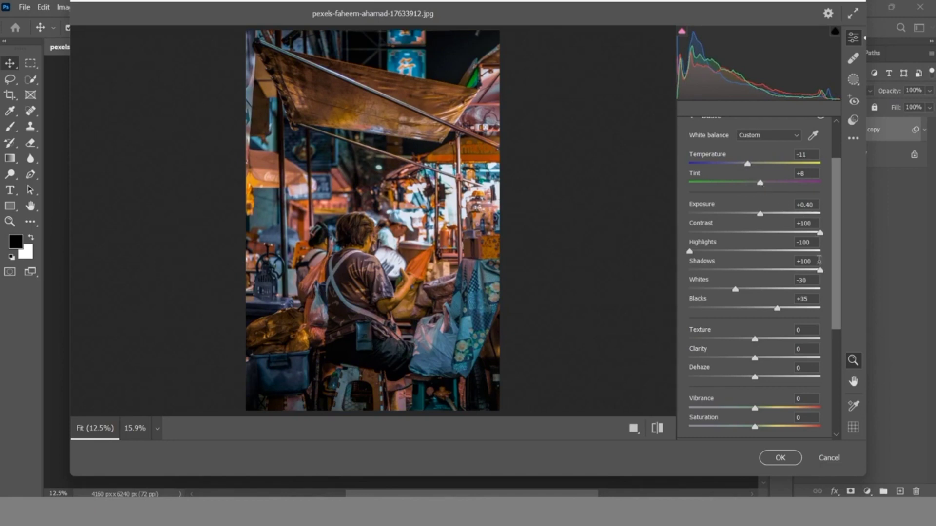
pyautogui.moveTo(758, 408)
pyautogui.mouseDown()
pyautogui.moveTo(769, 410)
pyautogui.moveTo(751, 425)
pyautogui.mouseUp()
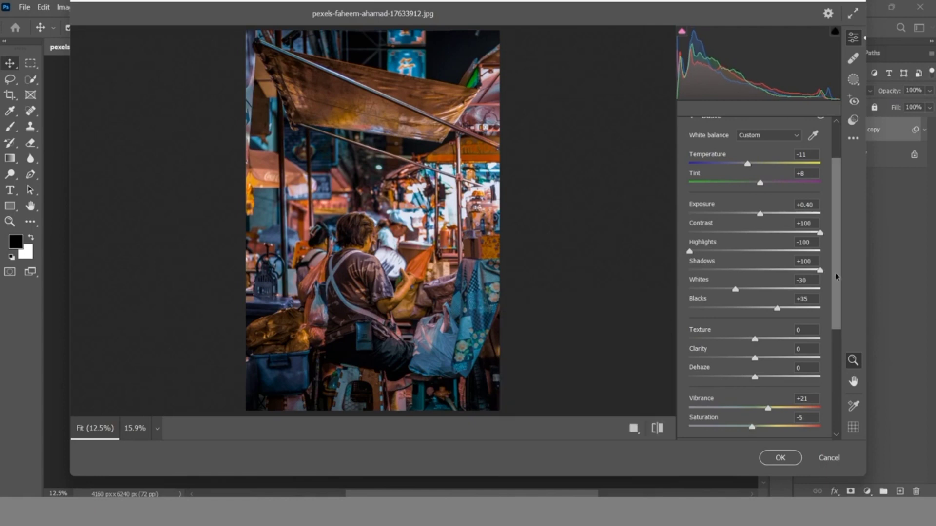
# Raise the midtones slightly on the main point curve and lower the red channel's midpoint to input 132, output 118
pyautogui.scroll(-5, 835, 277)
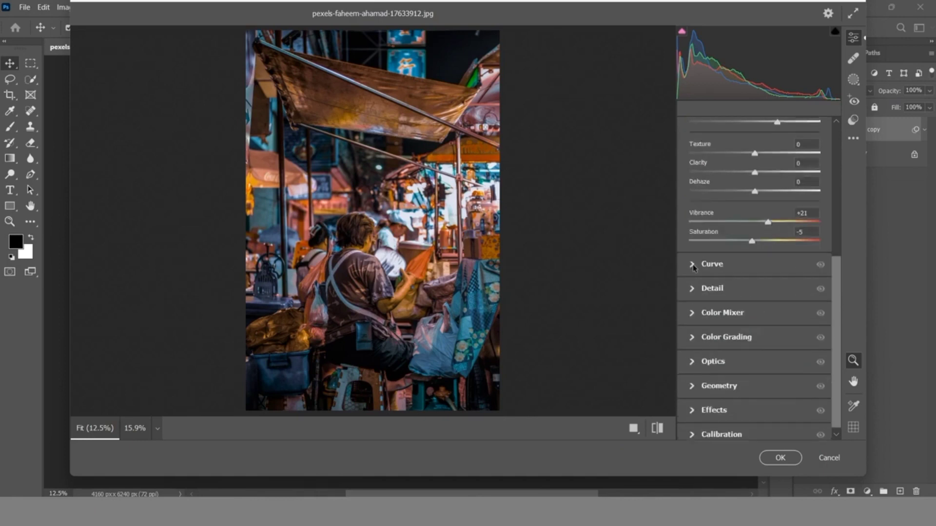
pyautogui.click(693, 266)
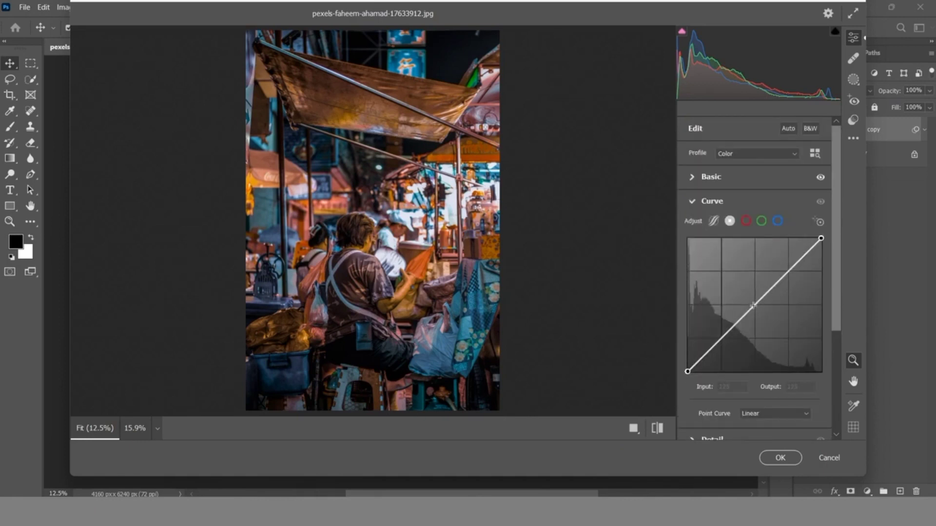
pyautogui.moveTo(748, 310); pyautogui.dragTo(748, 308)
pyautogui.click(745, 221)
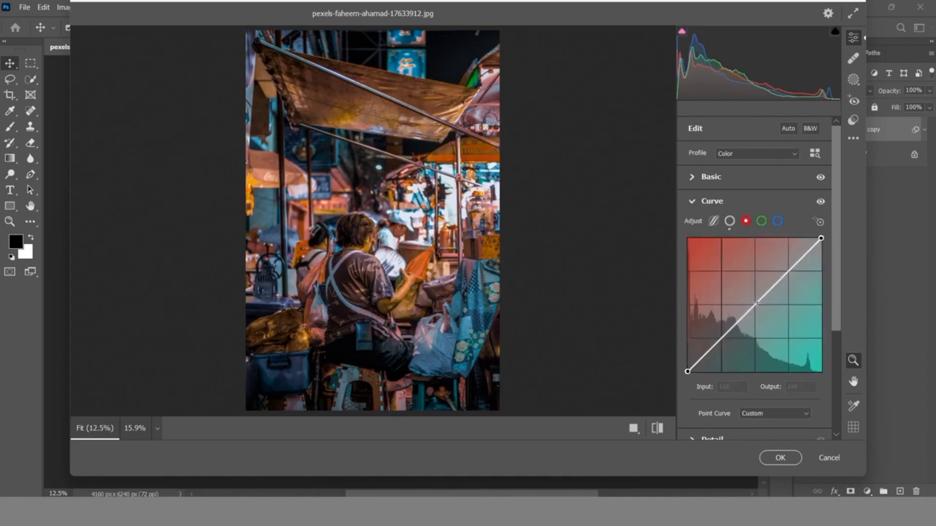
pyautogui.click(756, 307)
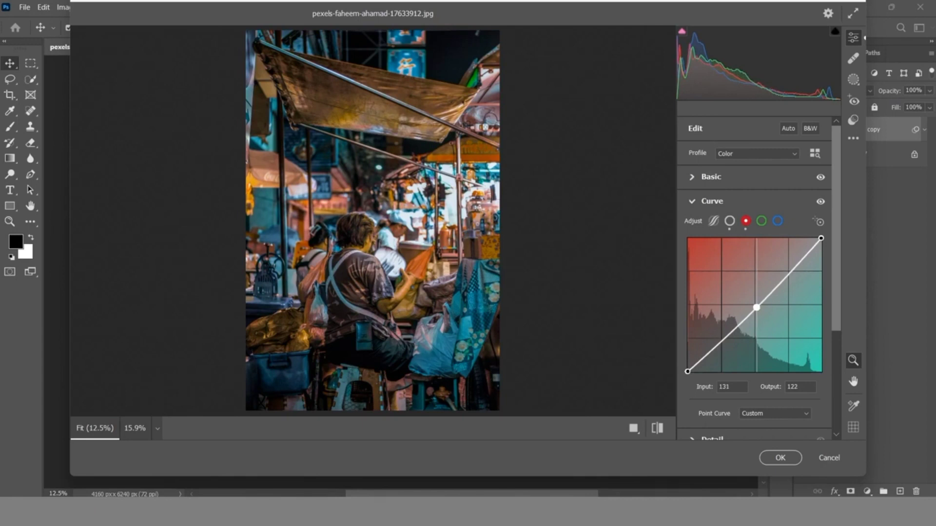
pyautogui.moveTo(757, 308); pyautogui.dragTo(757, 310)
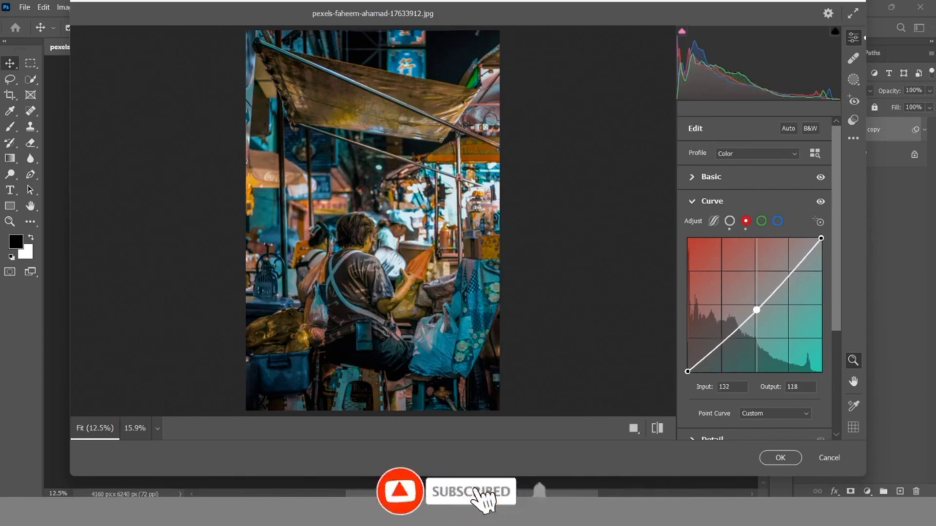
# Lower the white endpoint of the blue channel curve to output 238 at input 255
pyautogui.click(763, 222)
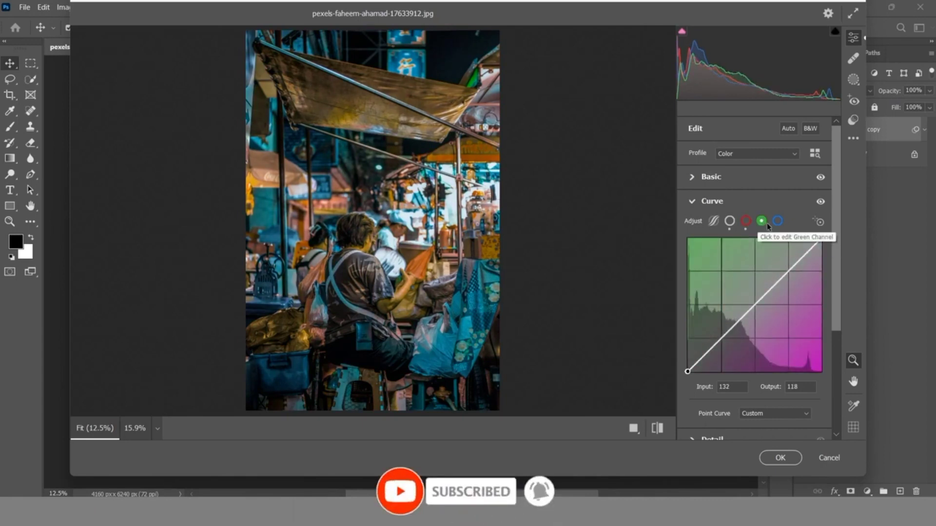
pyautogui.click(777, 221)
pyautogui.moveTo(821, 239); pyautogui.dragTo(820, 247)
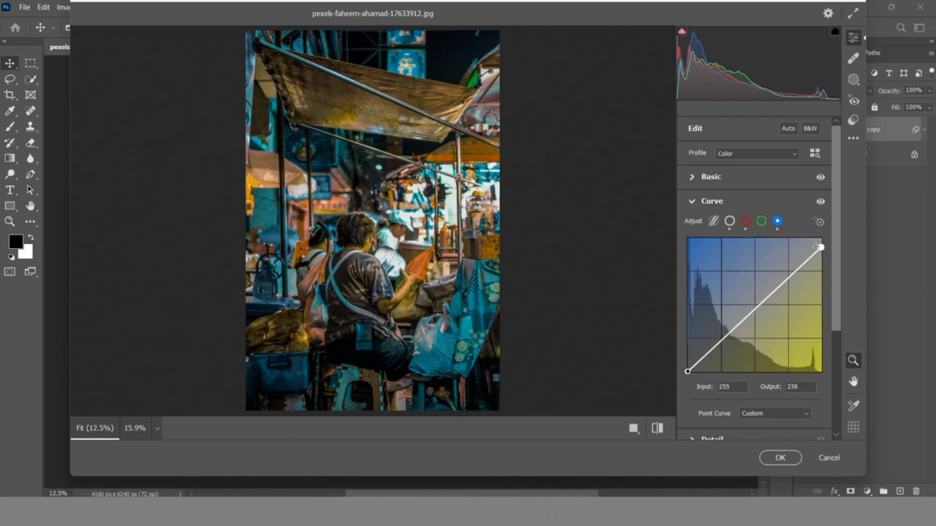
# Set the reds in the Color Mixer to Saturation +11 and Luminance +53
pyautogui.moveTo(836, 282); pyautogui.dragTo(839, 358)
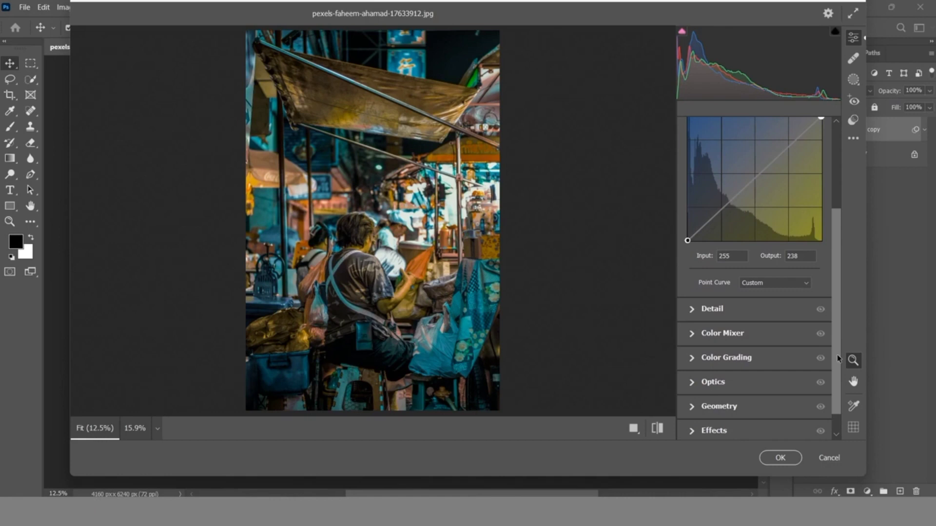
pyautogui.click(693, 336)
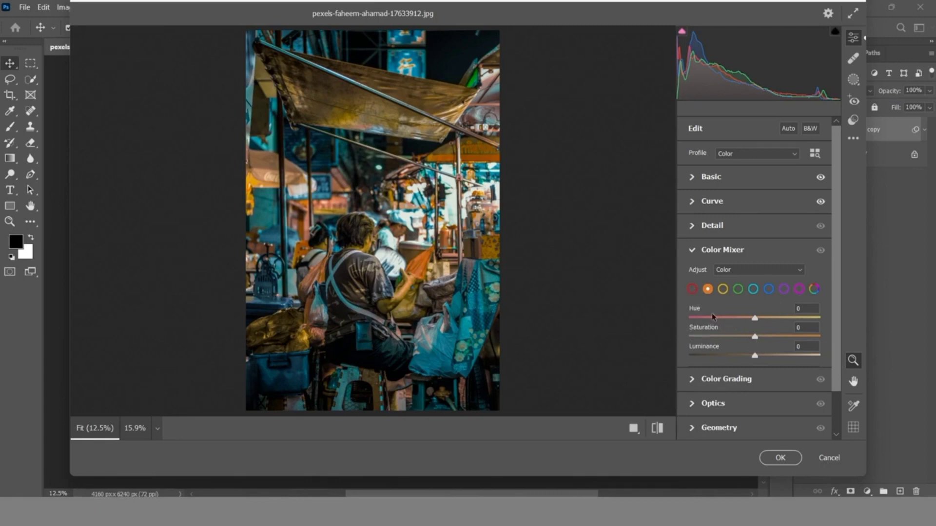
pyautogui.click(692, 289)
pyautogui.moveTo(756, 337); pyautogui.dragTo(790, 354)
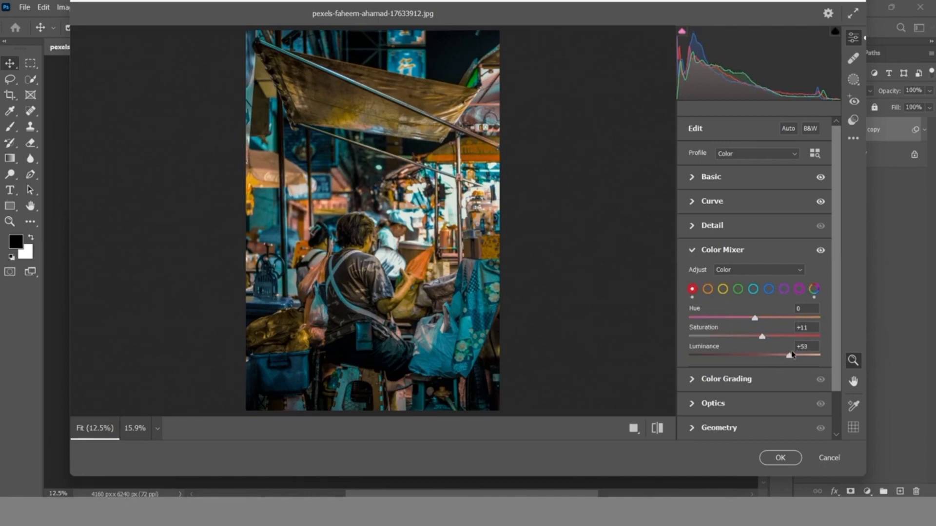
# Set the oranges in the Color Mixer to Hue -17, Saturation -23 and Luminance +79
pyautogui.click(707, 289)
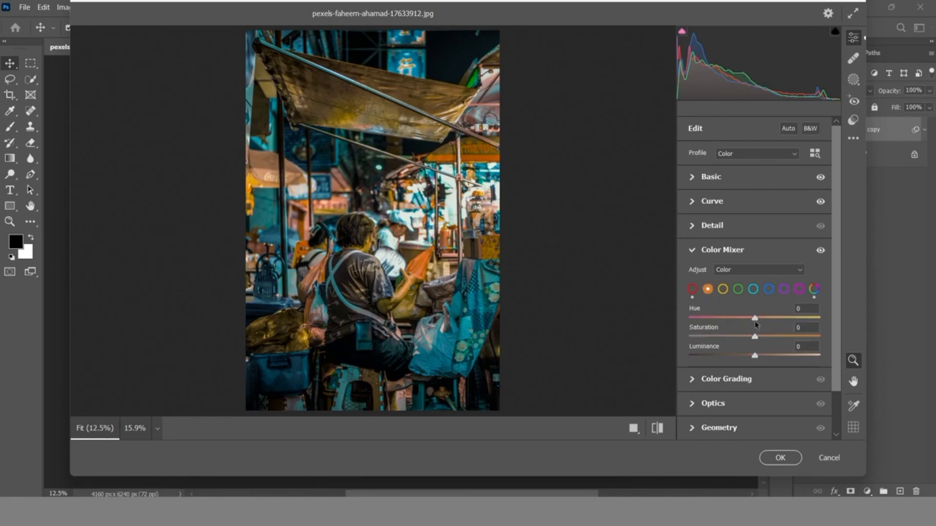
pyautogui.moveTo(755, 322); pyautogui.dragTo(746, 325)
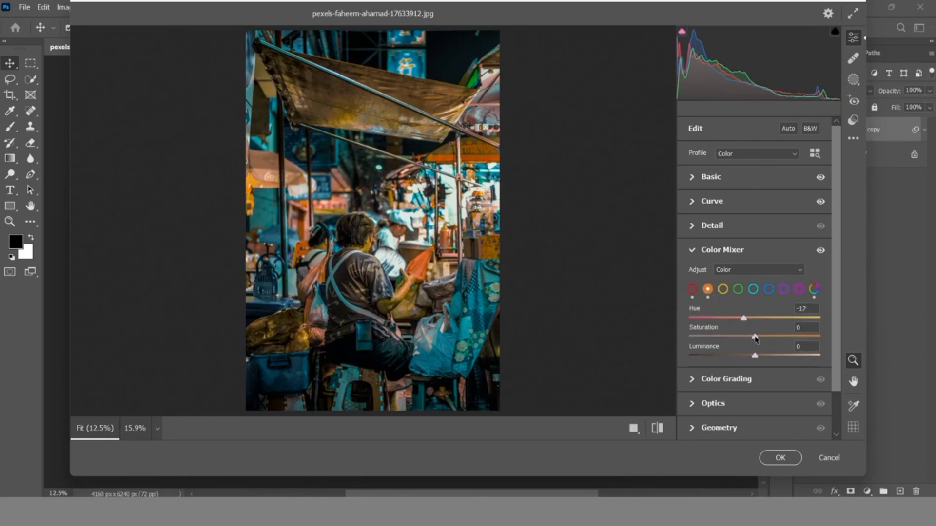
pyautogui.moveTo(755, 340); pyautogui.dragTo(741, 338)
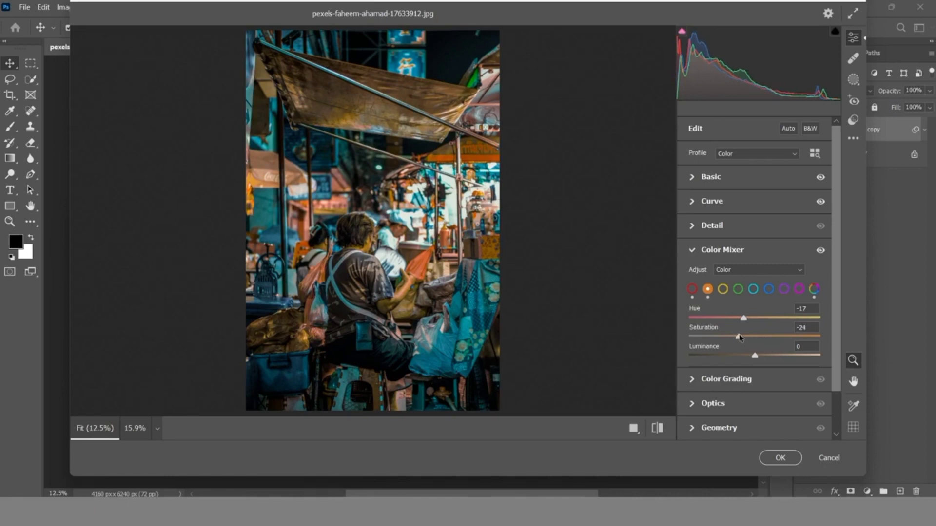
pyautogui.moveTo(754, 355); pyautogui.dragTo(806, 357)
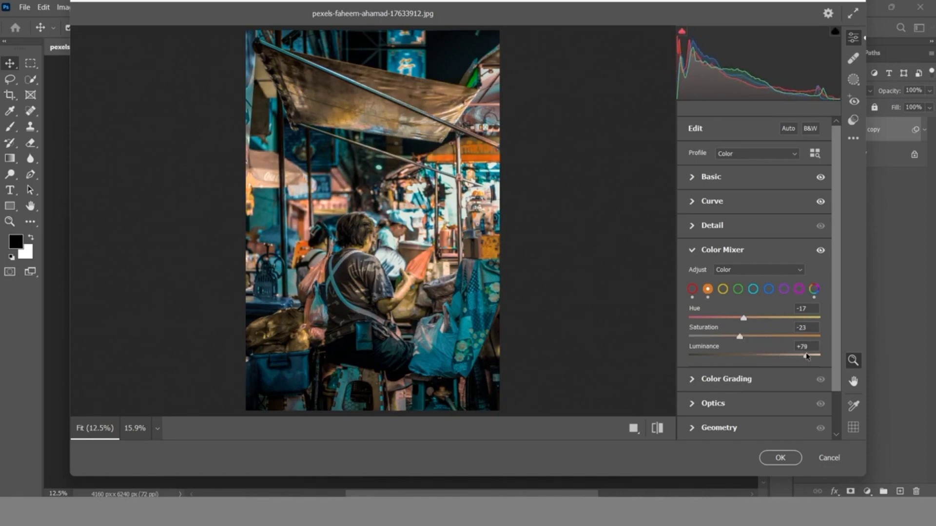
# Set the yellows to Hue -50, Saturation +8, Luminance +57 and the greens to Hue -100, Saturation +10, Luminance +7
pyautogui.click(724, 290)
pyautogui.moveTo(756, 321); pyautogui.dragTo(792, 348)
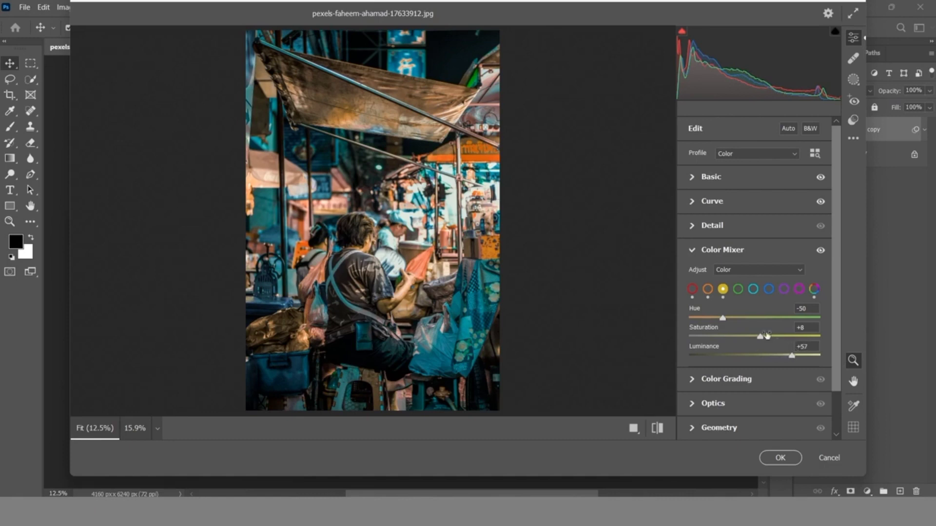
pyautogui.click(738, 290)
pyautogui.moveTo(755, 317); pyautogui.dragTo(689, 318)
pyautogui.moveTo(754, 336); pyautogui.dragTo(761, 358)
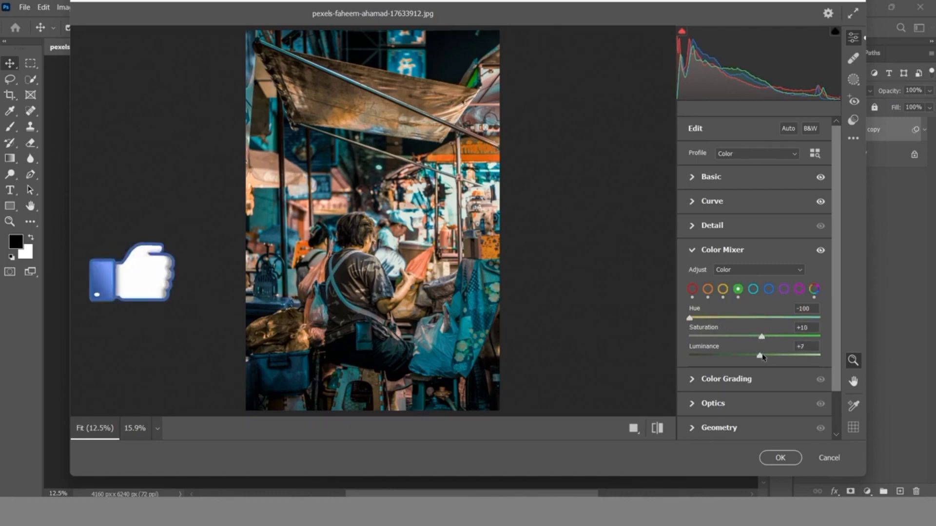
# Adjust the aquas' hue and saturation, and set the blues to Hue -15 and Saturation -31 with slightly reduced luminance
pyautogui.click(753, 289)
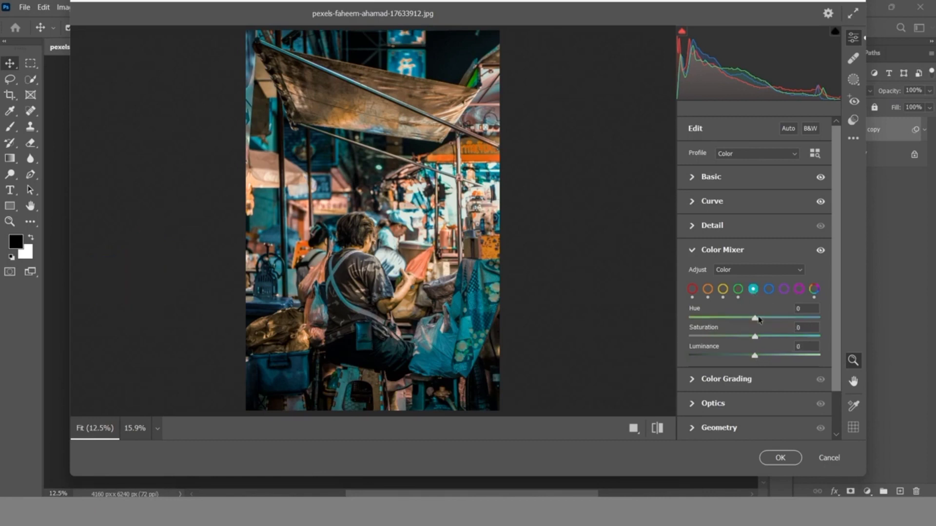
pyautogui.moveTo(754, 318); pyautogui.dragTo(758, 339)
pyautogui.click(769, 290)
pyautogui.moveTo(755, 319); pyautogui.dragTo(735, 342)
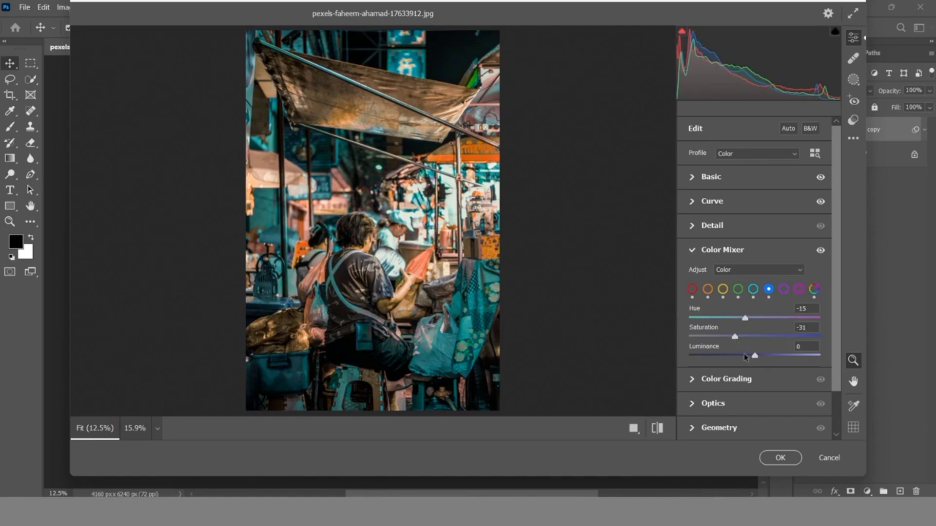
pyautogui.moveTo(755, 356)
pyautogui.mouseDown()
pyautogui.moveTo(718, 360)
pyautogui.moveTo(748, 358)
pyautogui.mouseUp()
# Set the Luminance of the purples to +100 and of the magentas to +75 in the Color Mixer
pyautogui.click(784, 290)
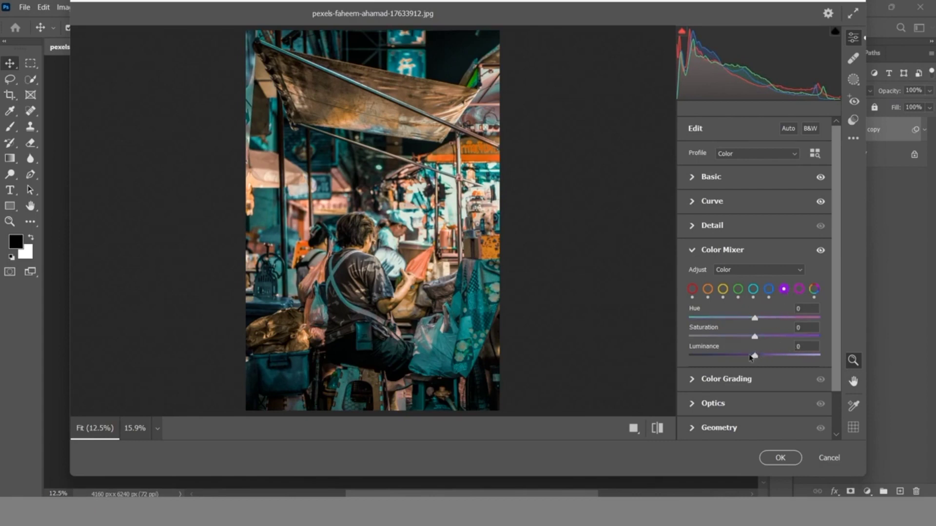
pyautogui.moveTo(754, 359); pyautogui.dragTo(826, 358)
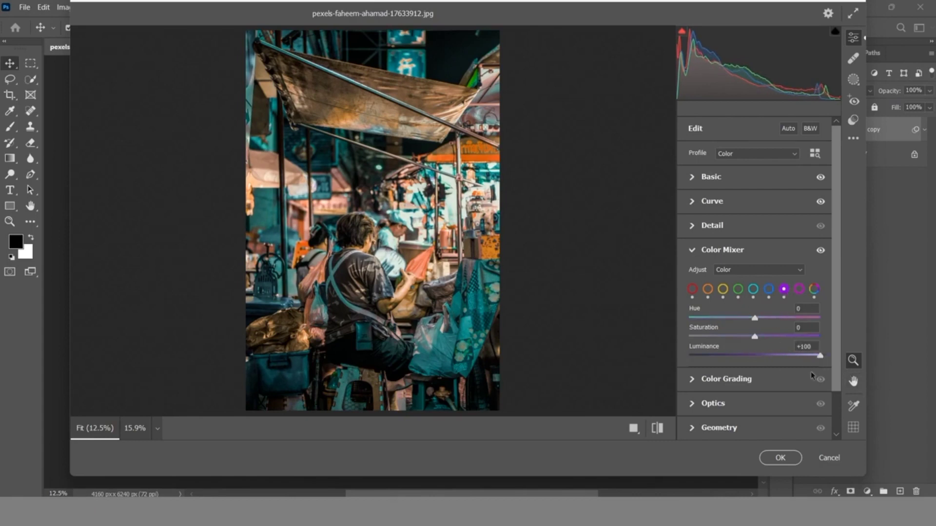
pyautogui.click(799, 289)
pyautogui.moveTo(755, 358); pyautogui.dragTo(803, 375)
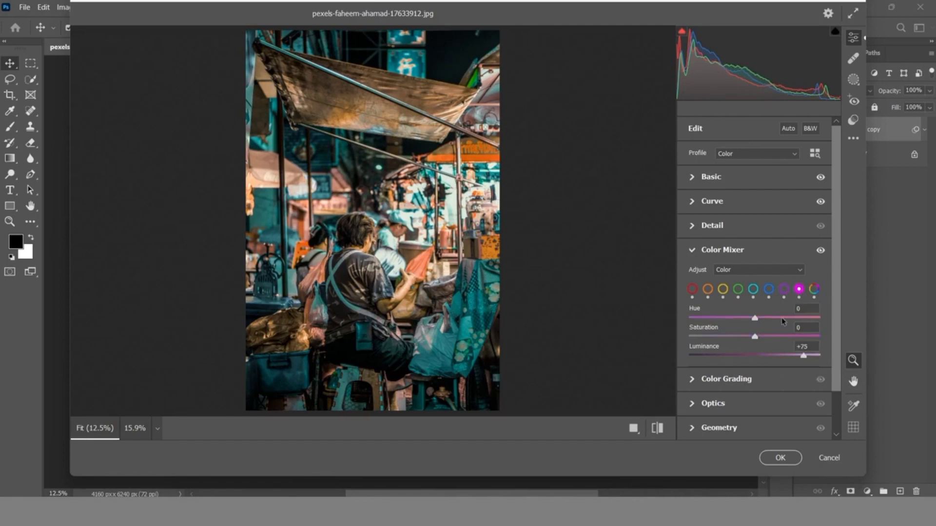
# In Color Grading, set the midtones to Hue 89 and Saturation 35, with Blending at 100
pyautogui.moveTo(837, 291); pyautogui.dragTo(833, 334)
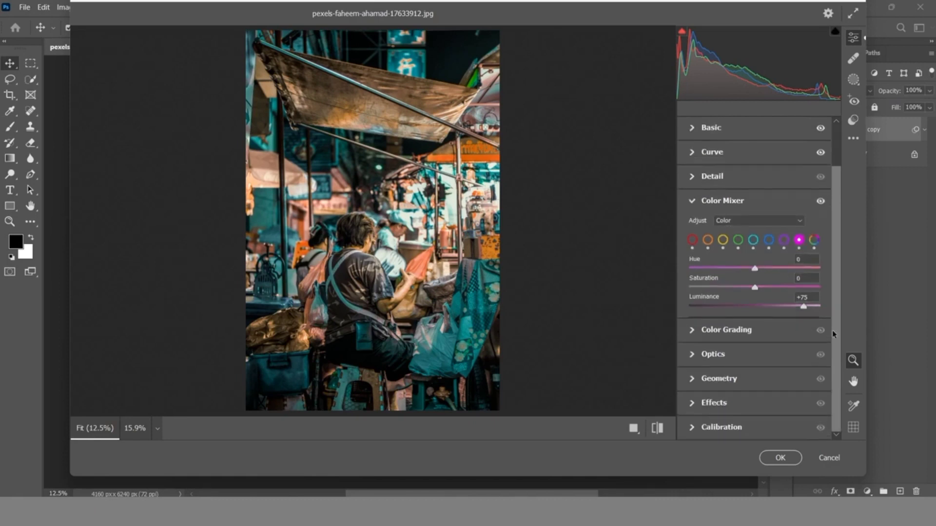
pyautogui.click(693, 331)
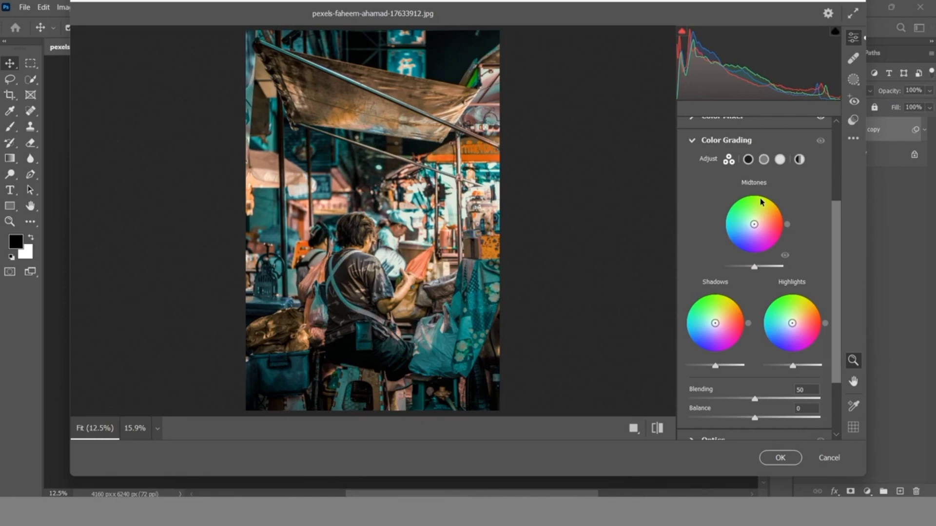
pyautogui.click(749, 162)
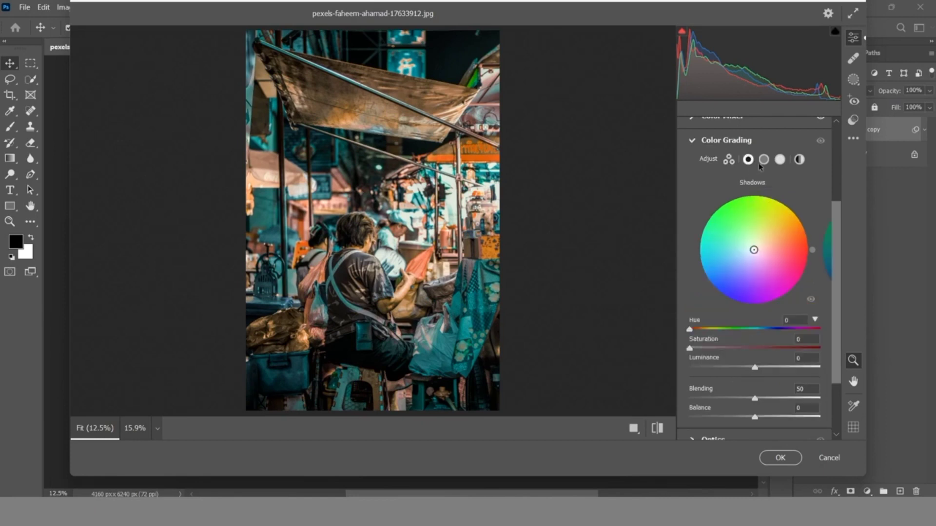
pyautogui.click(763, 159)
pyautogui.moveTo(689, 330); pyautogui.dragTo(725, 330)
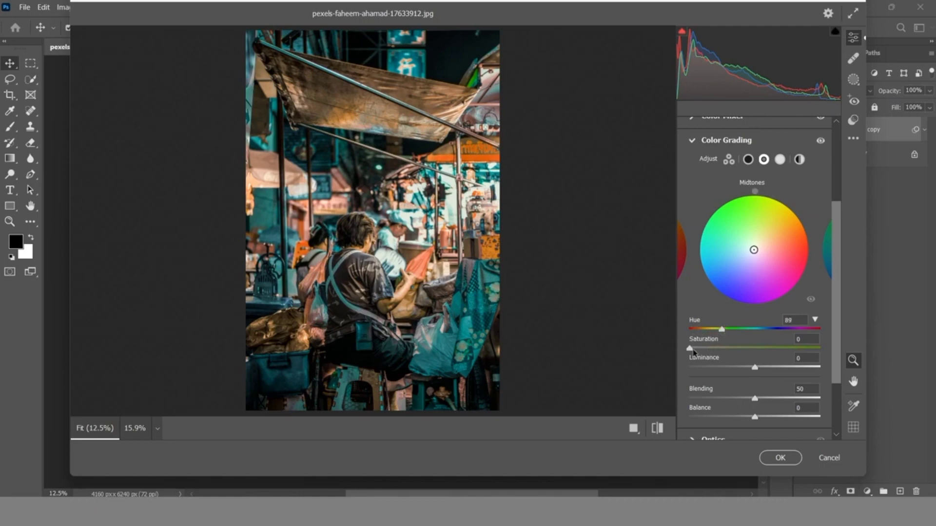
pyautogui.moveTo(690, 349); pyautogui.dragTo(736, 348)
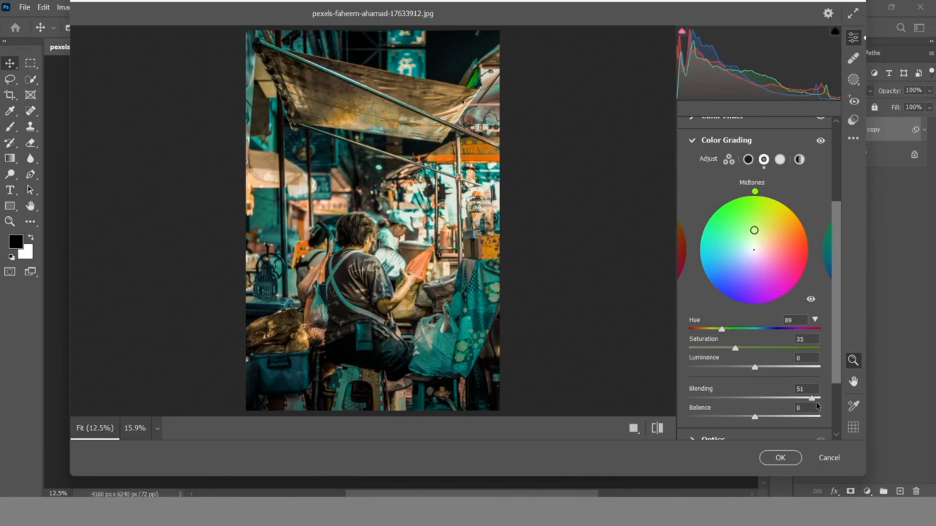
pyautogui.moveTo(754, 398); pyautogui.dragTo(821, 399)
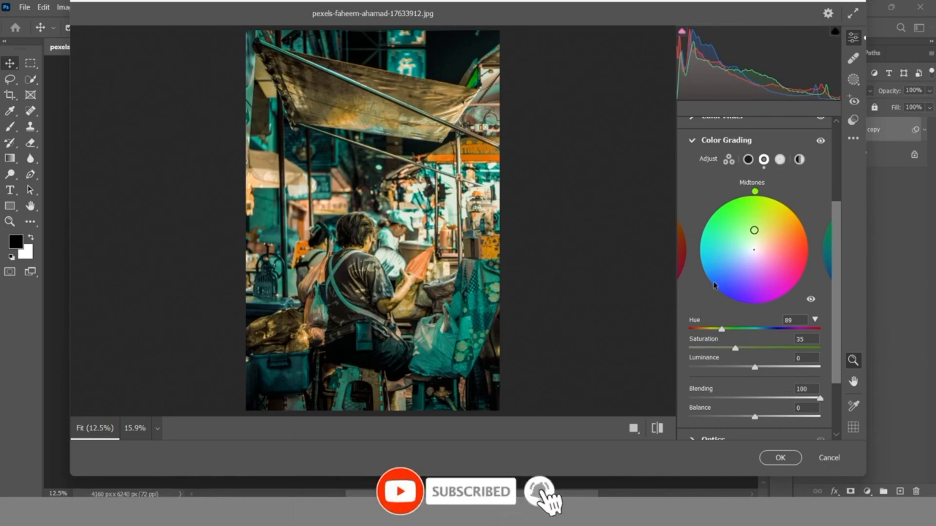
# Set the Color Grading highlights to Hue 241 and Saturation 5, leaving the shadows ungraded
pyautogui.click(780, 159)
pyautogui.moveTo(716, 331); pyautogui.dragTo(777, 324)
pyautogui.moveTo(690, 348); pyautogui.dragTo(697, 351)
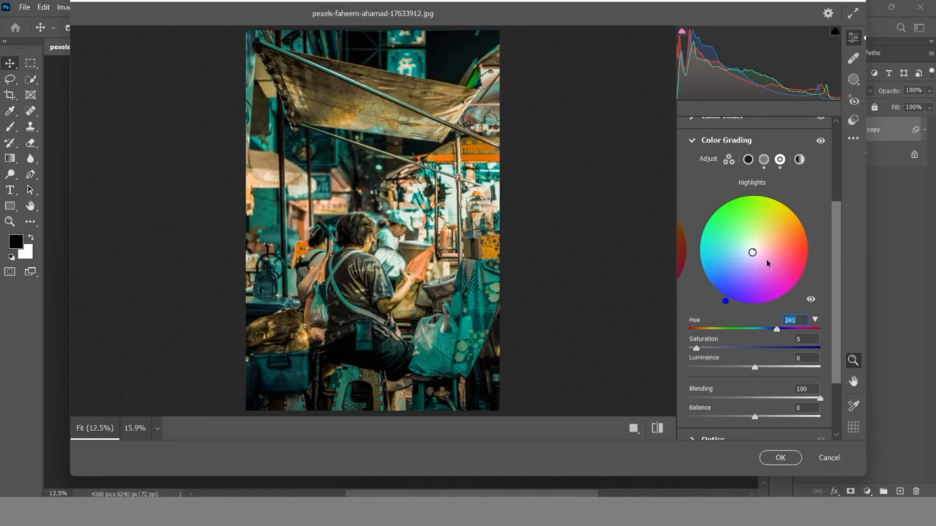
pyautogui.click(748, 160)
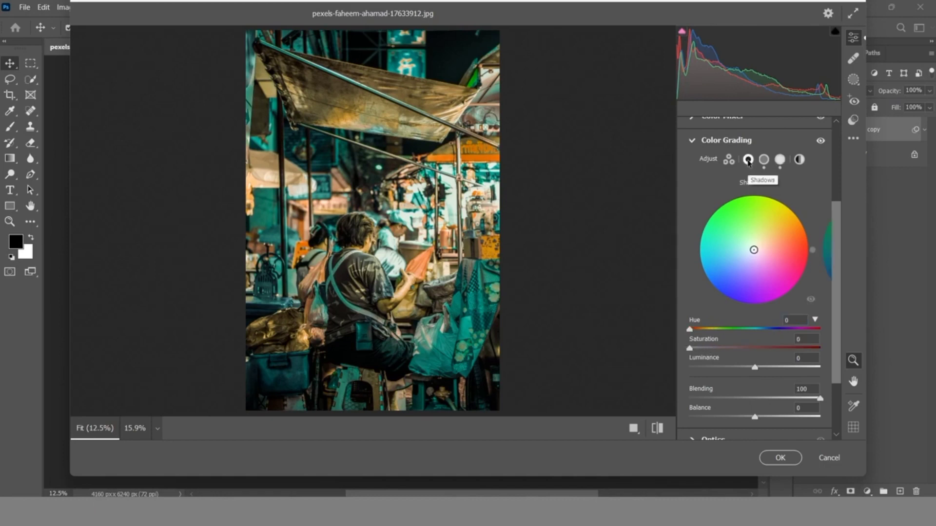
# In the Basic adjustments, set Texture to -30, Clarity to +19 and Dehaze to +5
pyautogui.scroll(-3, 834, 370)
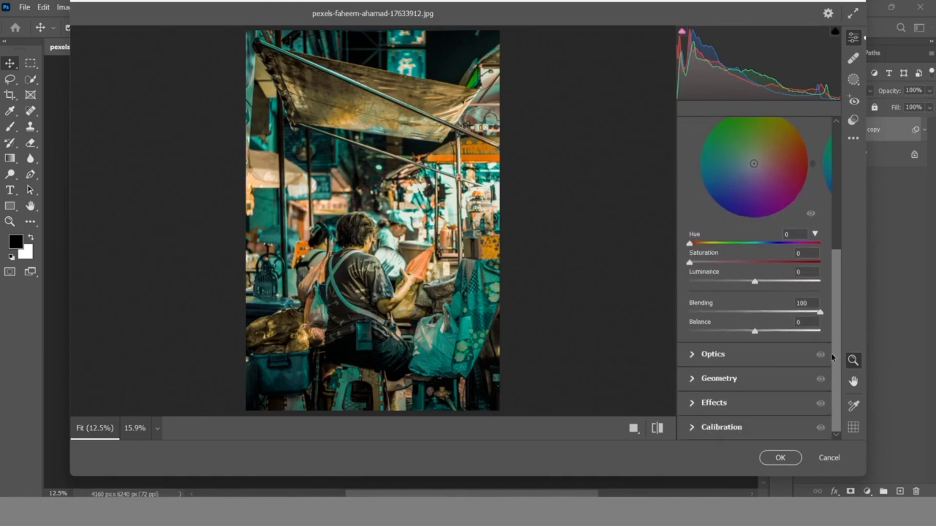
pyautogui.moveTo(839, 340); pyautogui.dragTo(837, 219)
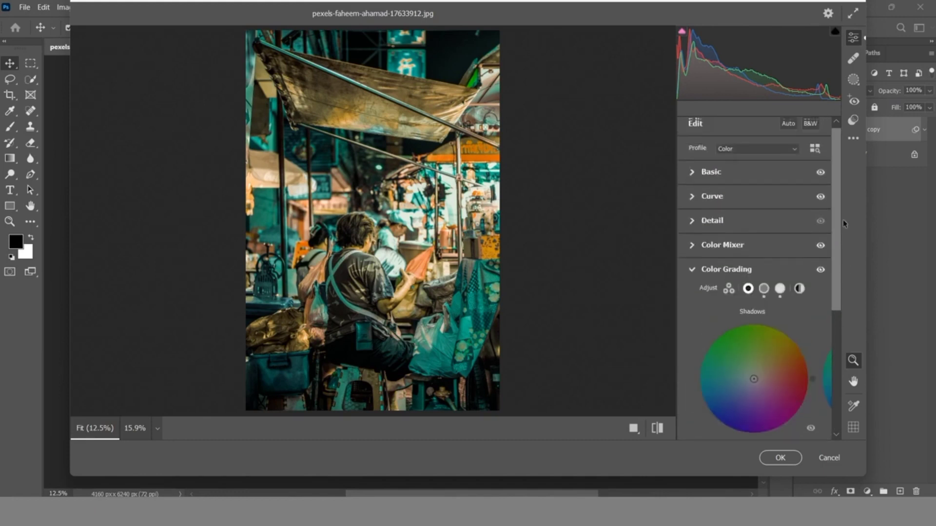
pyautogui.click(691, 177)
pyautogui.moveTo(754, 352); pyautogui.dragTo(750, 352)
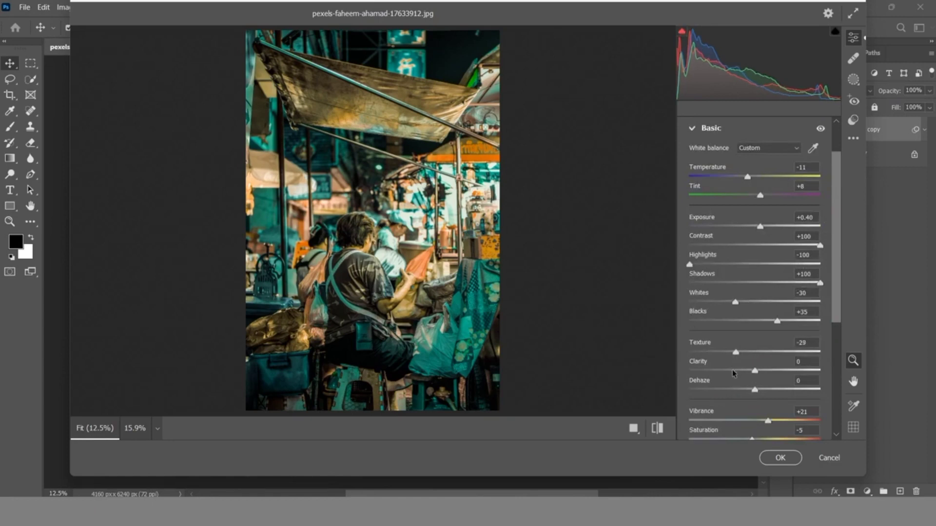
pyautogui.moveTo(755, 371); pyautogui.dragTo(759, 391)
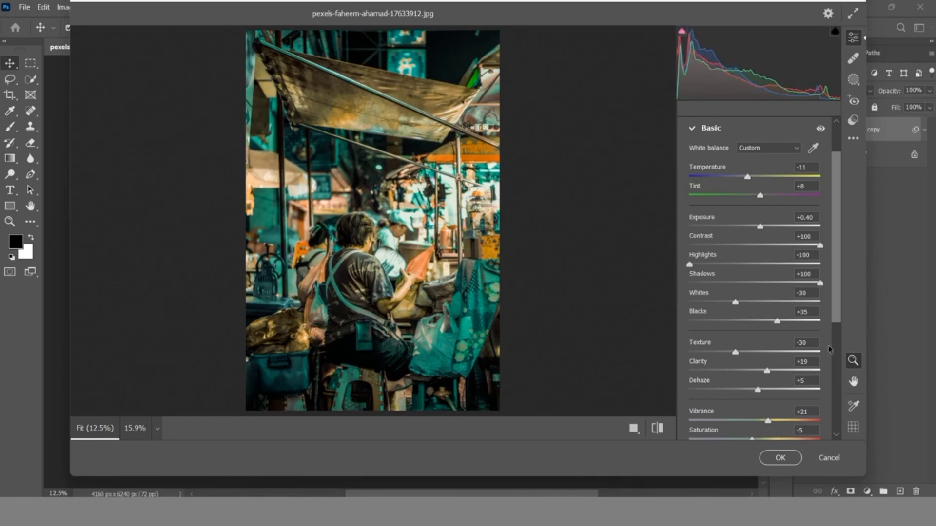
# Add a vignette in the Effects adjustments with Vignetting -15, Roundness +7 and Feather 100
pyautogui.scroll(-5, 829, 349)
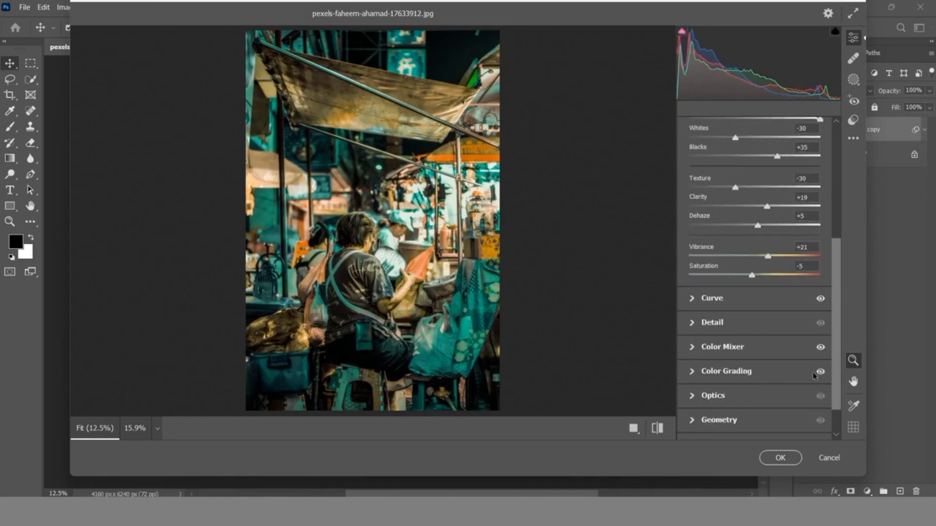
pyautogui.scroll(-3, 813, 376)
pyautogui.click(762, 403)
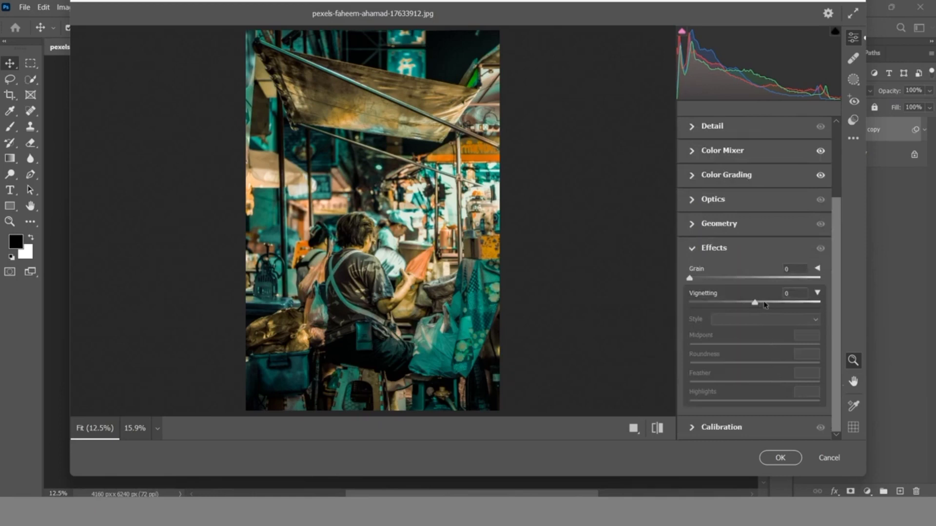
pyautogui.moveTo(749, 304); pyautogui.dragTo(744, 310)
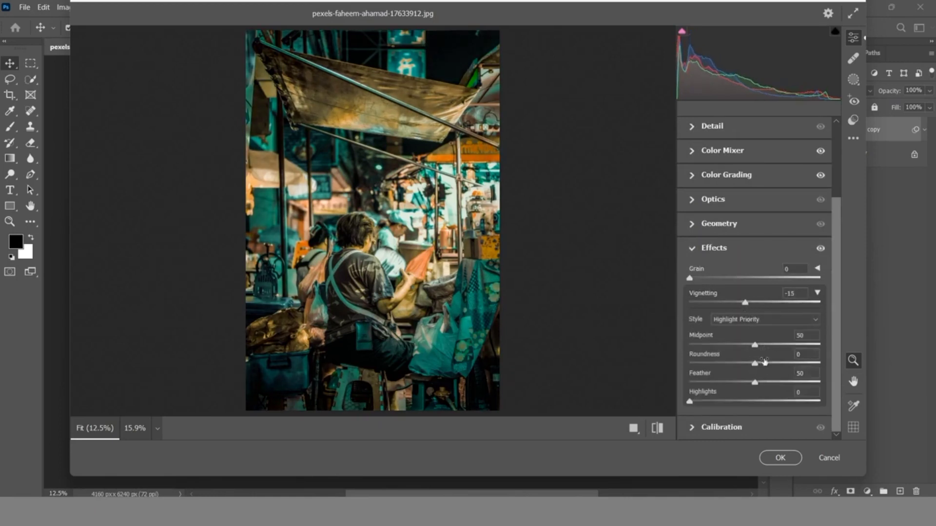
pyautogui.moveTo(755, 363); pyautogui.dragTo(822, 383)
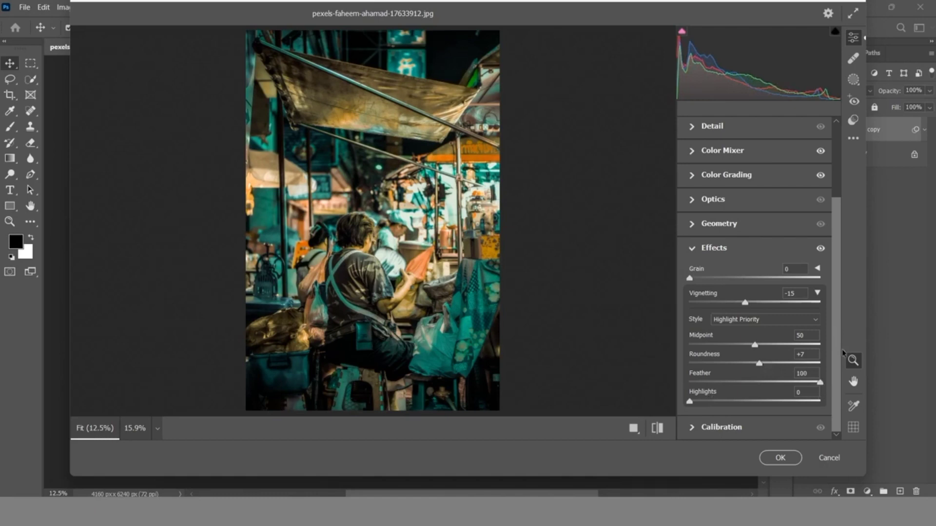
# Set the Red Primary Hue to +25 in the Calibration adjustments
pyautogui.click(693, 429)
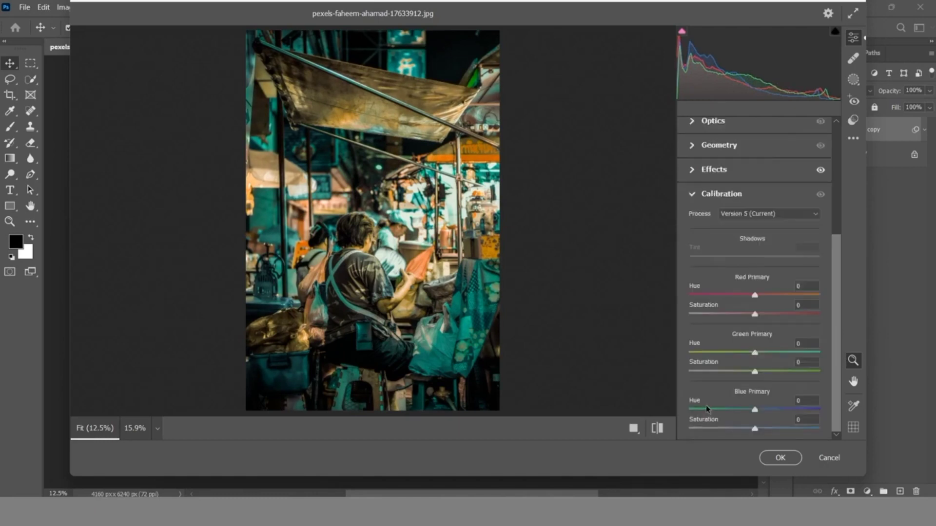
pyautogui.moveTo(755, 295); pyautogui.dragTo(775, 296)
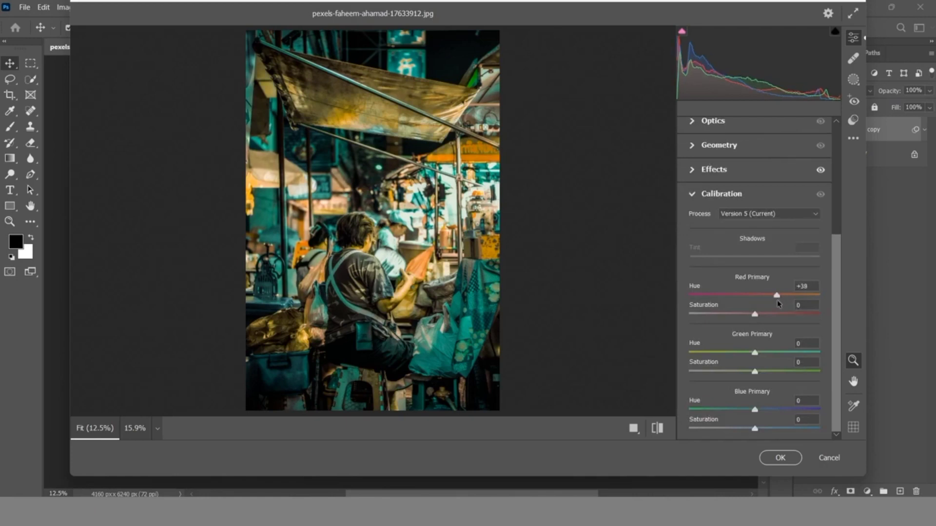
pyautogui.click(809, 287)
pyautogui.write('25')
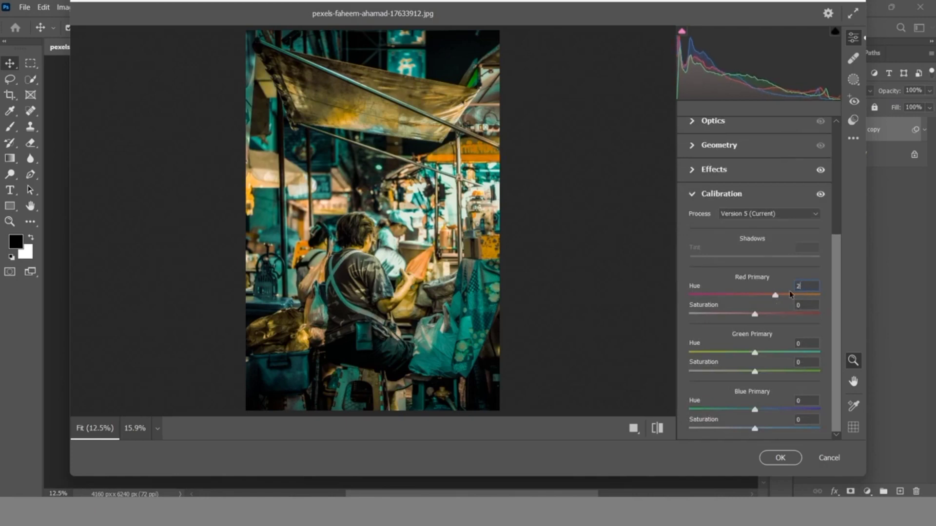
pyautogui.press('Return')
# Set the Calibration Hue of both the Blue Primary and the Green Primary to -20
pyautogui.moveTo(754, 409)
pyautogui.mouseDown()
pyautogui.moveTo(724, 415)
pyautogui.moveTo(744, 415)
pyautogui.mouseUp()
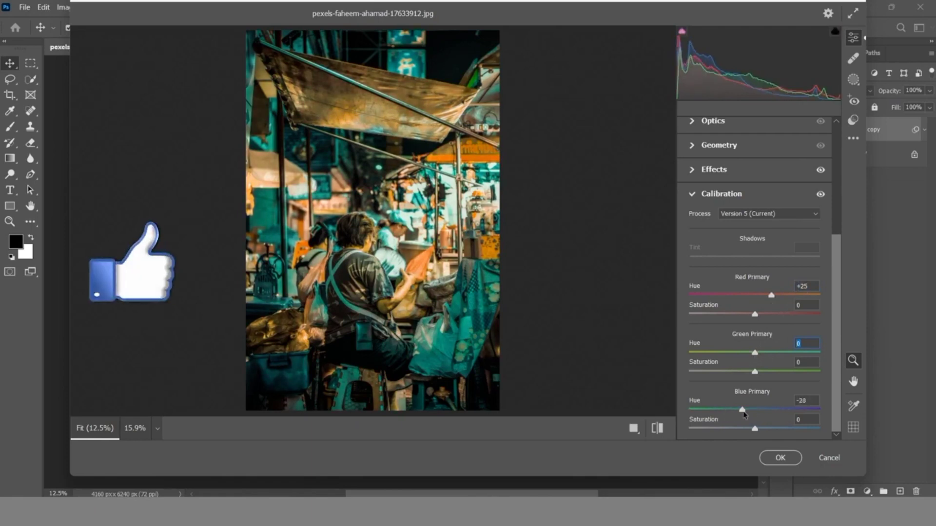
pyautogui.moveTo(733, 357)
pyautogui.mouseDown()
pyautogui.moveTo(794, 358)
pyautogui.moveTo(733, 358)
pyautogui.moveTo(746, 364)
pyautogui.mouseUp()
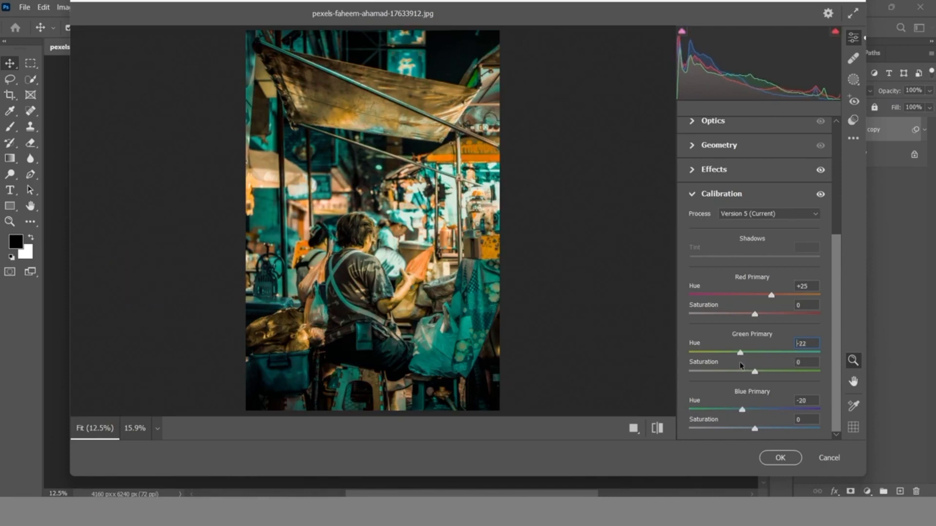
pyautogui.moveTo(810, 342); pyautogui.dragTo(786, 349)
pyautogui.write('-20')
# Compare the graded preview with the photo's default settings several times
pyautogui.click(661, 428)
pyautogui.click(662, 429)
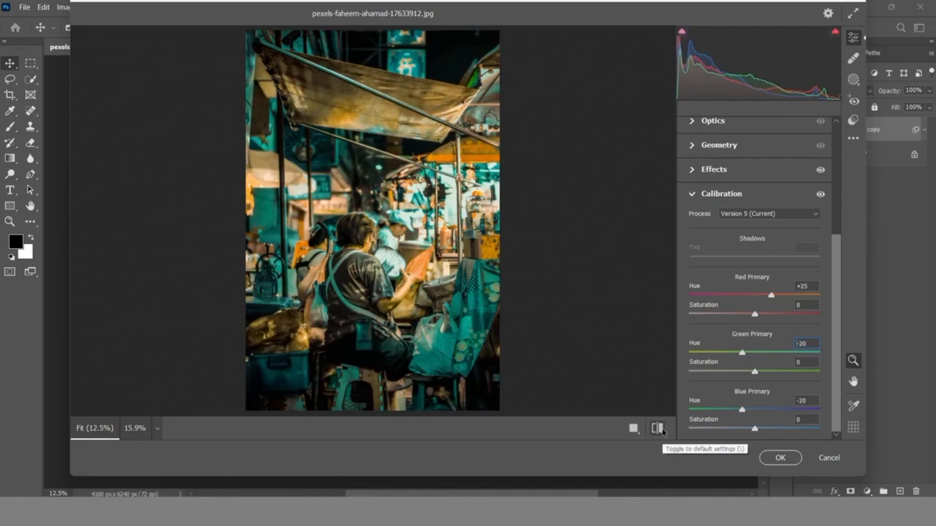
pyautogui.click(661, 429)
pyautogui.click(661, 429)
pyautogui.click(661, 428)
pyautogui.click(662, 429)
# Apply the Camera Raw edits and toggle the Background copy layer's visibility to compare before and after
pyautogui.moveTo(837, 381); pyautogui.dragTo(850, 261)
pyautogui.click(776, 459)
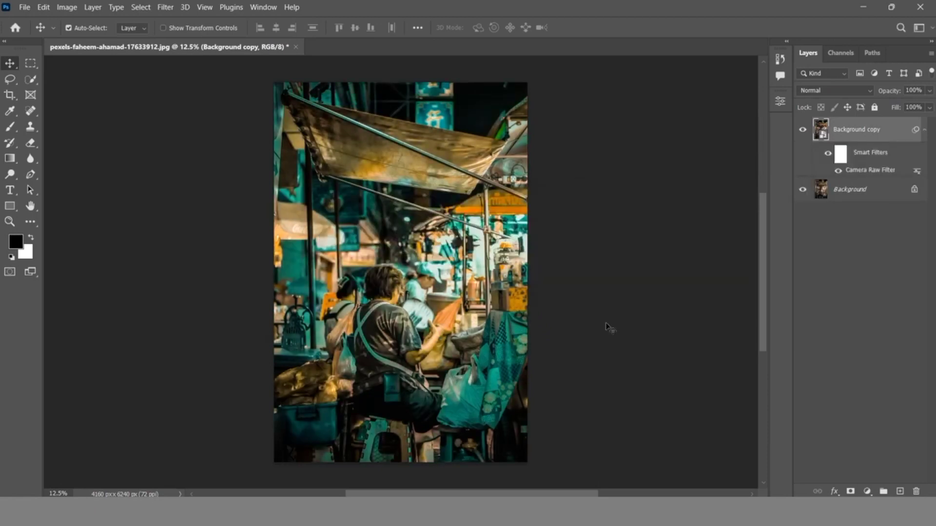
pyautogui.click(802, 129)
pyautogui.click(802, 129)
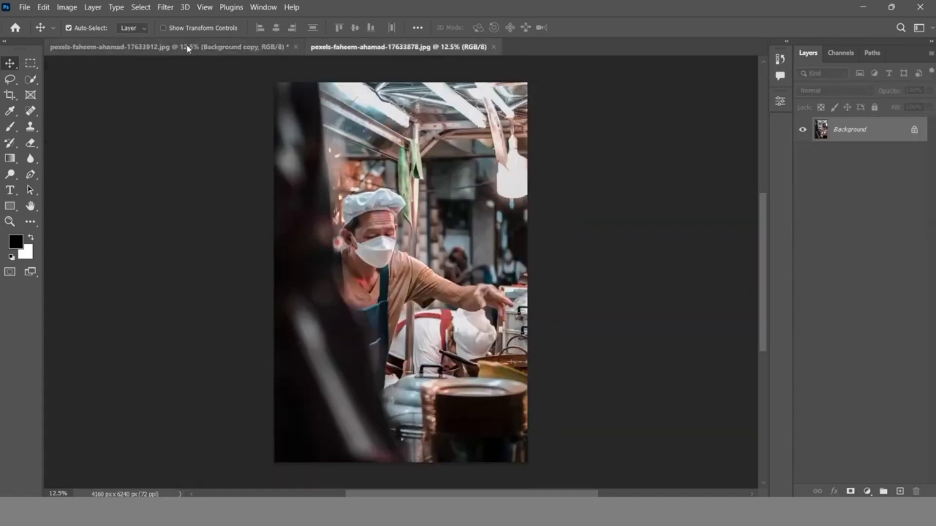
# Reopen the Camera Raw Filter of pexels-faheem-ahamad-17633912.jpg, copy its edit settings and leave the filter without changing anything
pyautogui.click(189, 49)
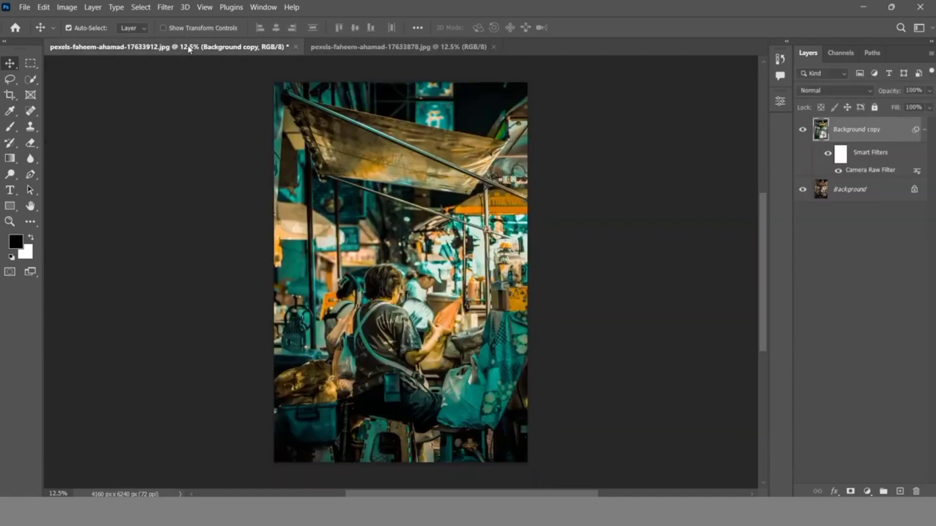
pyautogui.doubleClick(858, 172)
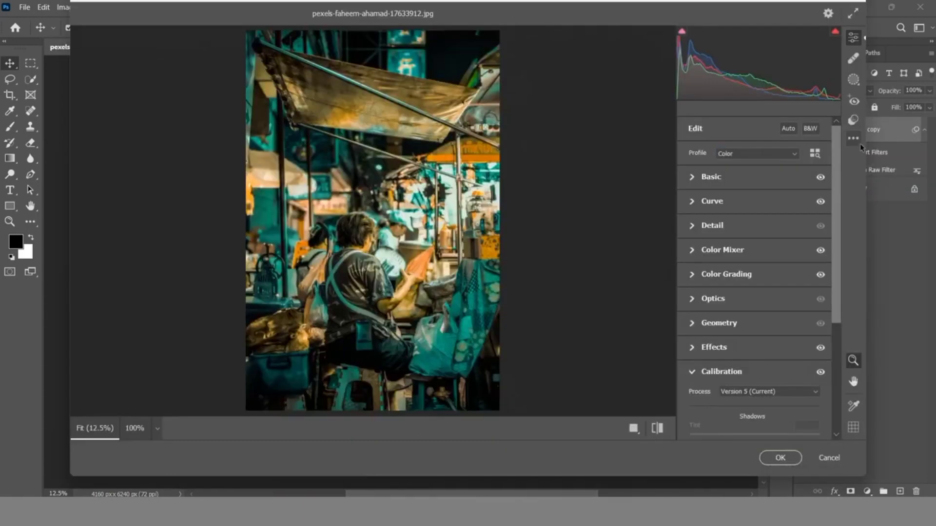
pyautogui.click(853, 138)
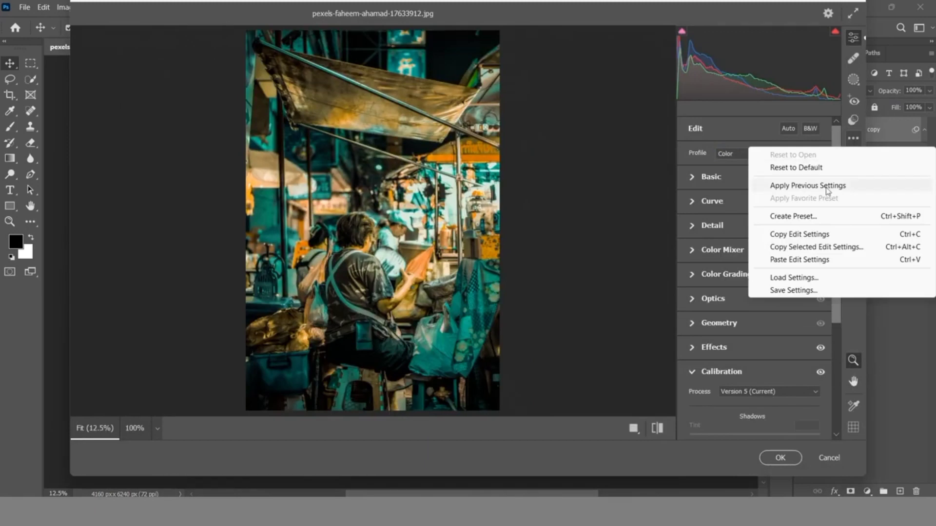
pyautogui.click(802, 236)
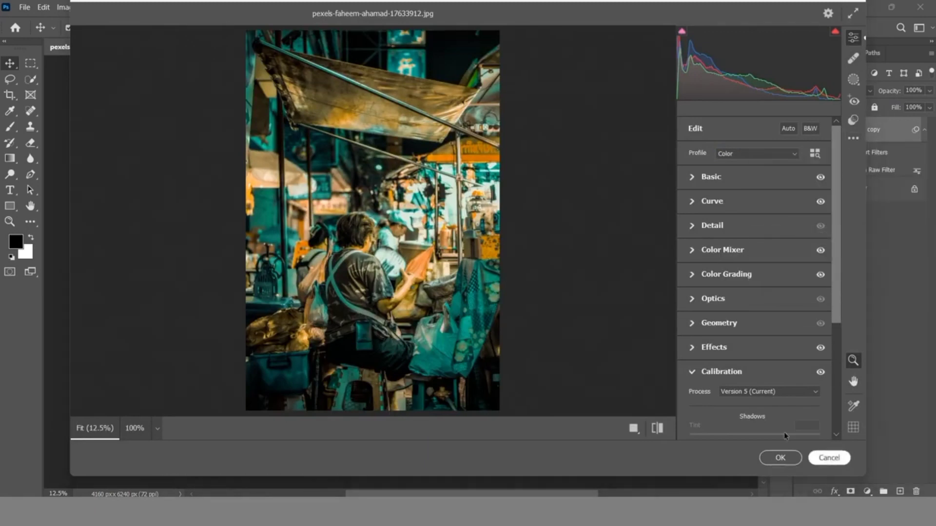
pyautogui.click(828, 457)
# In pexels-faheem-ahamad-17633878.jpg, duplicate the Background layer and convert the copy to a smart object
pyautogui.click(375, 47)
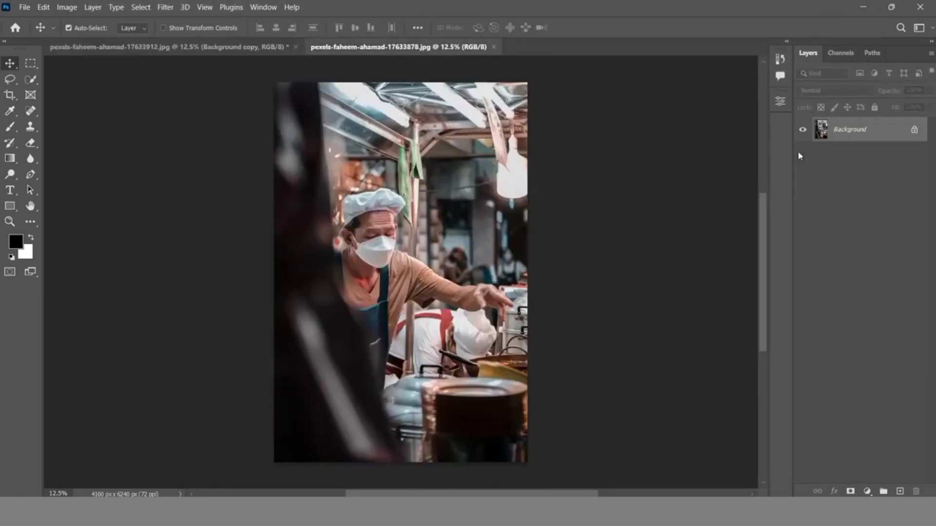
pyautogui.hotkey('ctrl', 'j')
pyautogui.rightClick(867, 133)
pyautogui.click(780, 173)
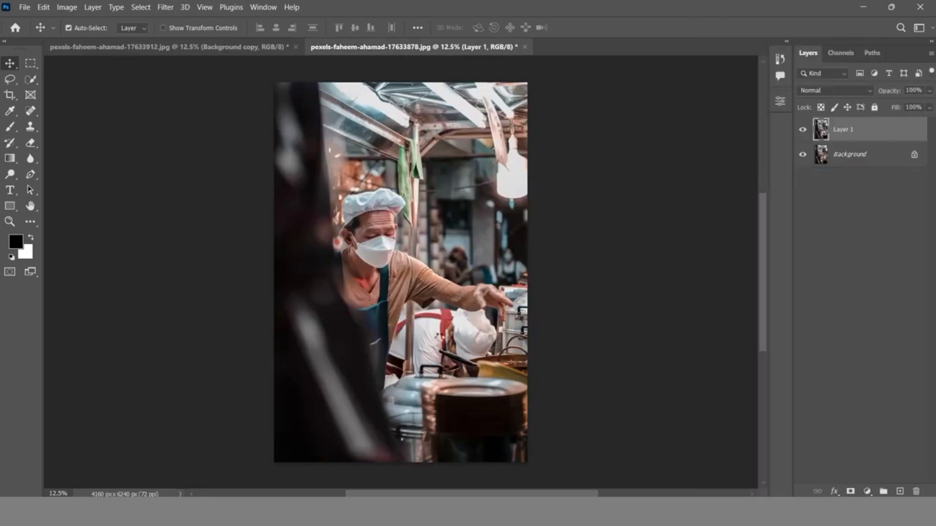
# Apply the Camera Raw Filter to Layer 1 with the copied edit settings pasted in, and compare the layer hidden and shown
pyautogui.click(166, 7)
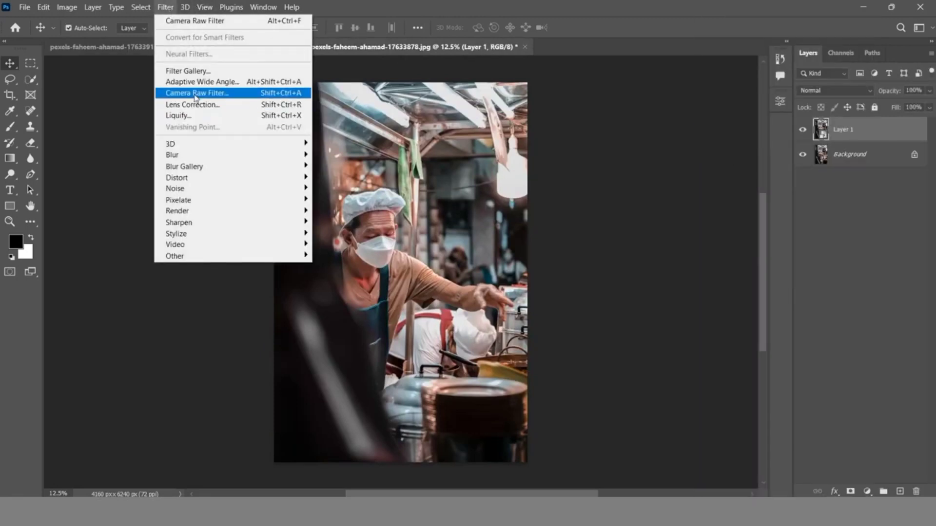
pyautogui.click(195, 94)
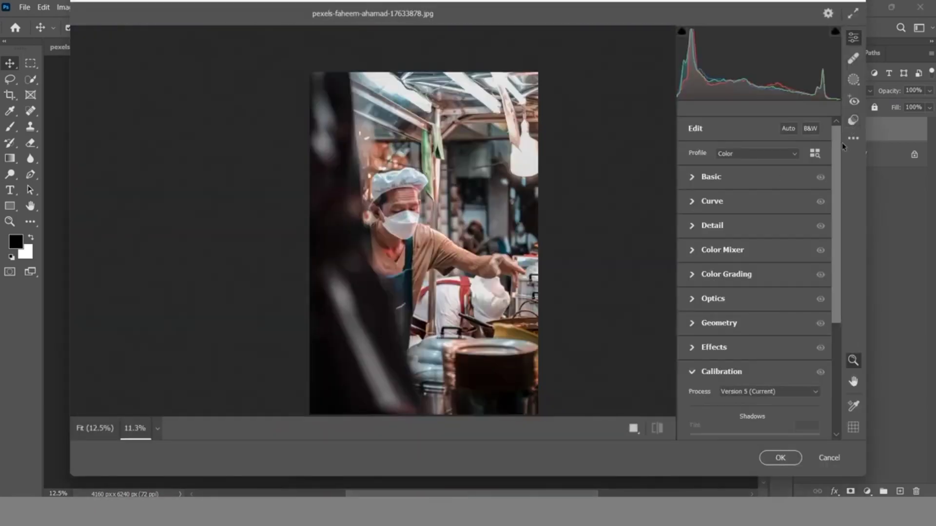
pyautogui.click(852, 138)
pyautogui.click(786, 259)
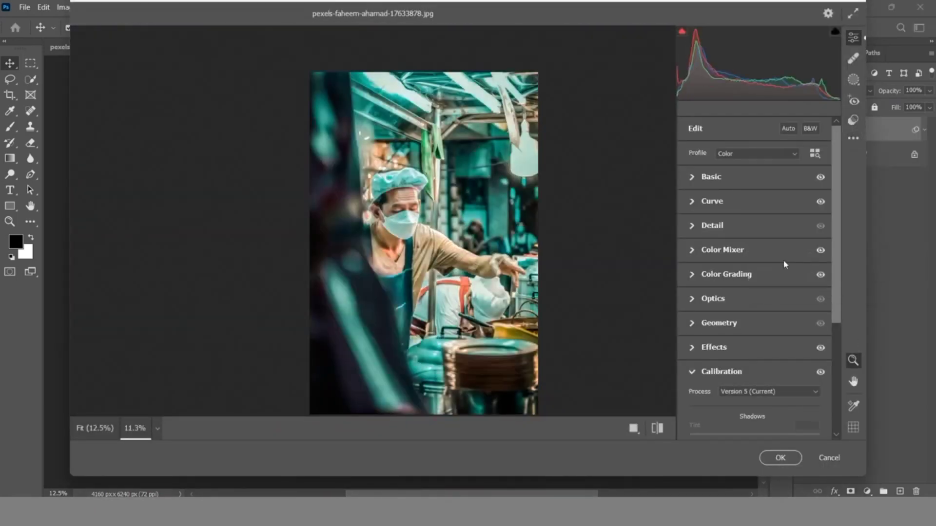
pyautogui.click(780, 458)
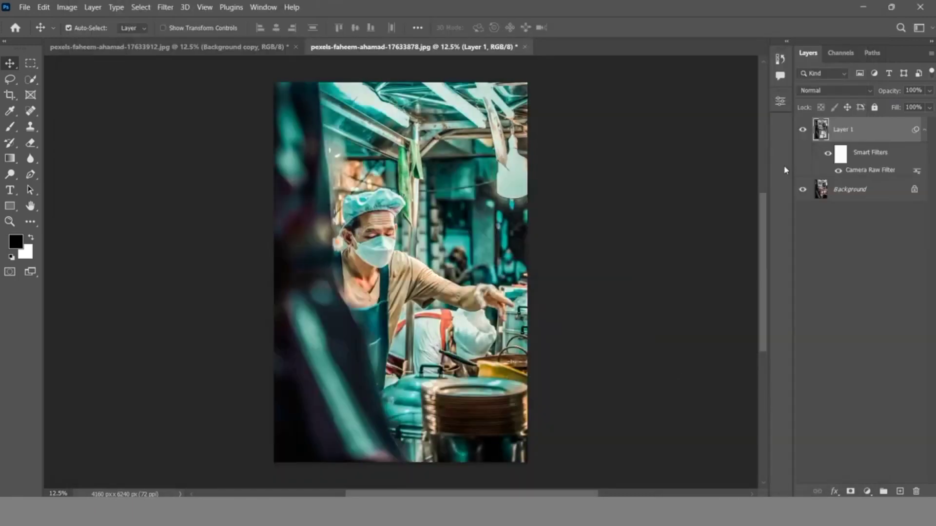
pyautogui.click(803, 130)
pyautogui.click(803, 131)
# Set Vibrance to +18 and Saturation to -15 in Layer 1's Camera Raw Filter, and save the document as pexels-faheem-ahamad-17633878.psd
pyautogui.click(696, 177)
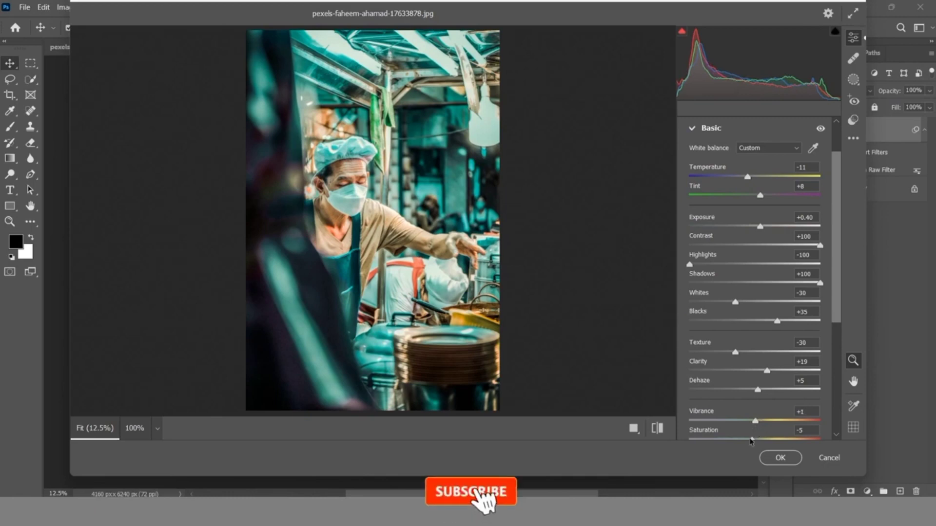
pyautogui.moveTo(752, 438); pyautogui.dragTo(769, 423)
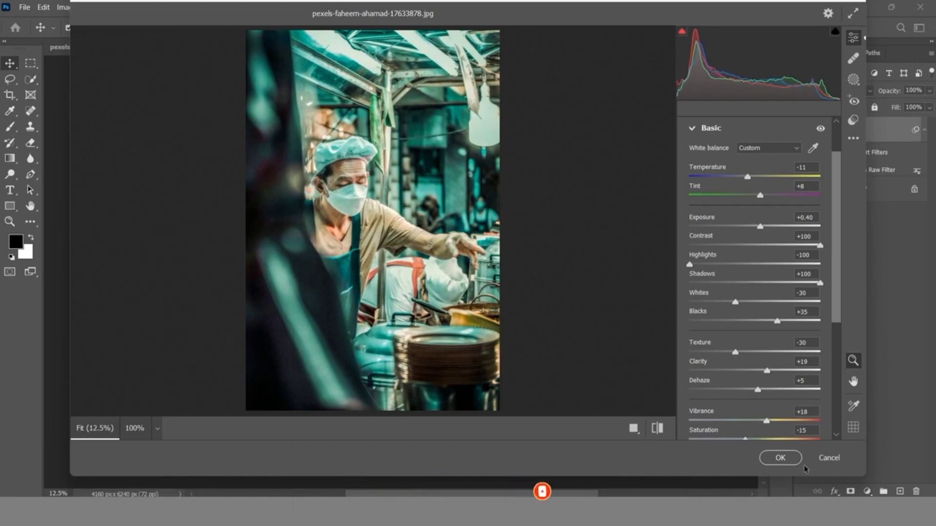
pyautogui.click(780, 458)
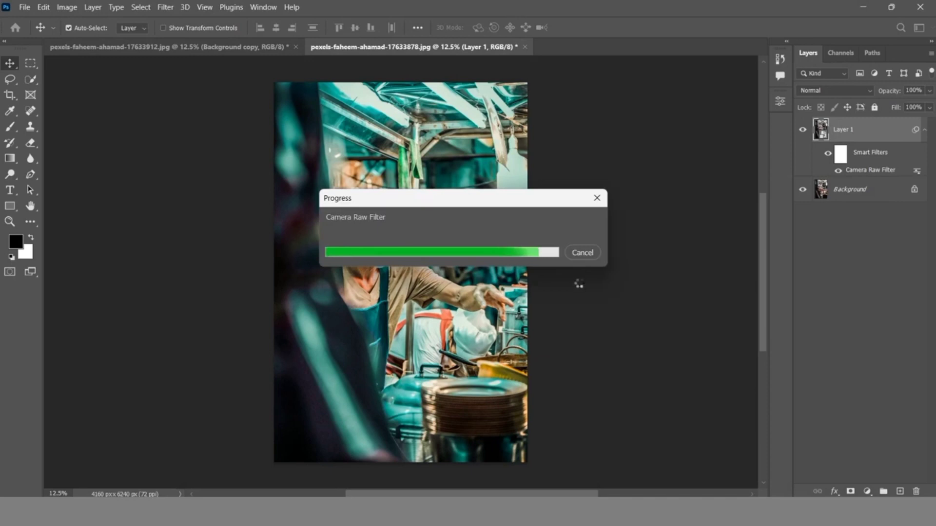
pyautogui.hotkey('ctrl', 's')
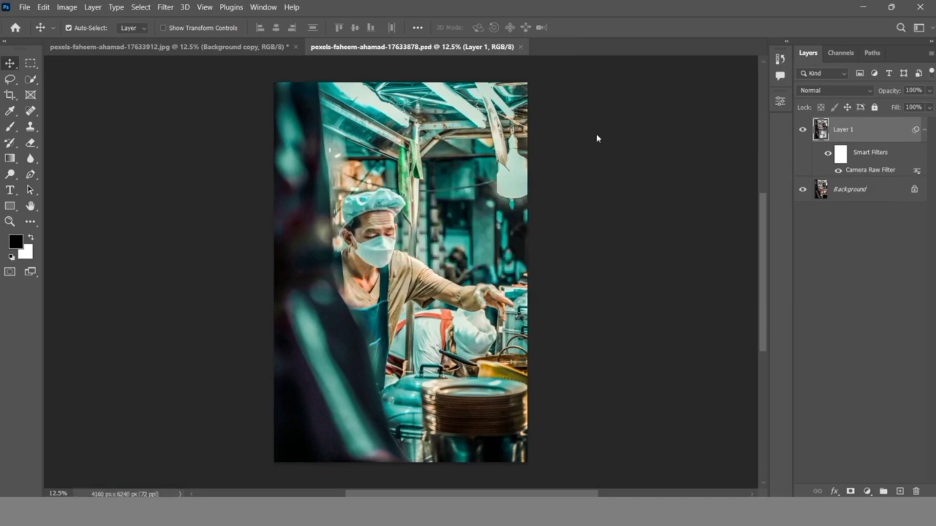
# In pexels-faheem-ahamad-17633912.jpg, set the Camera Raw Filter's Vibrance to +21 and Saturation to -16, and compare the Background copy layer hidden and shown
pyautogui.click(231, 46)
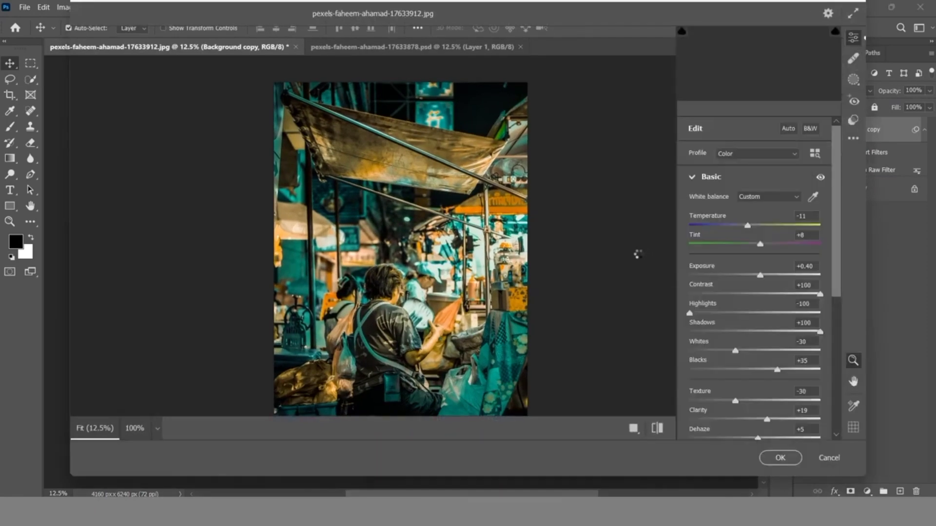
pyautogui.scroll(-3, 837, 321)
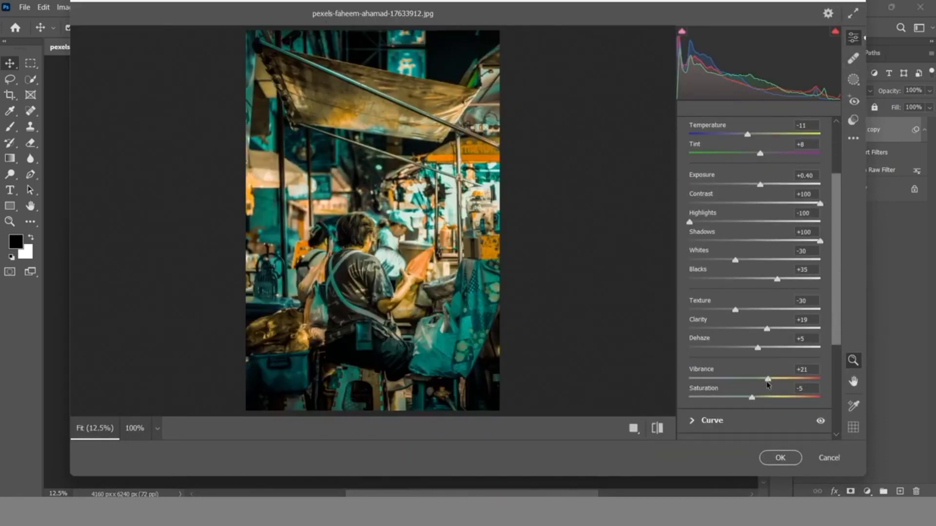
pyautogui.moveTo(753, 401); pyautogui.dragTo(744, 404)
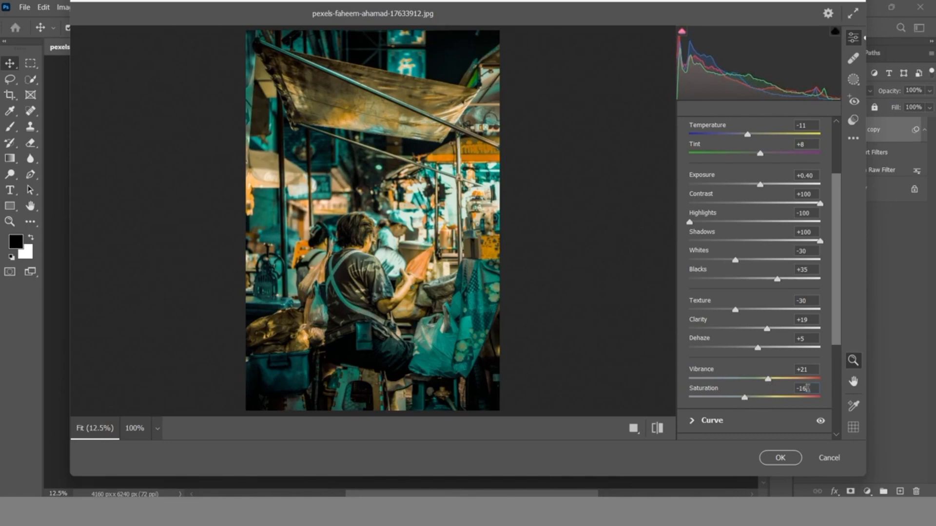
pyautogui.click(781, 458)
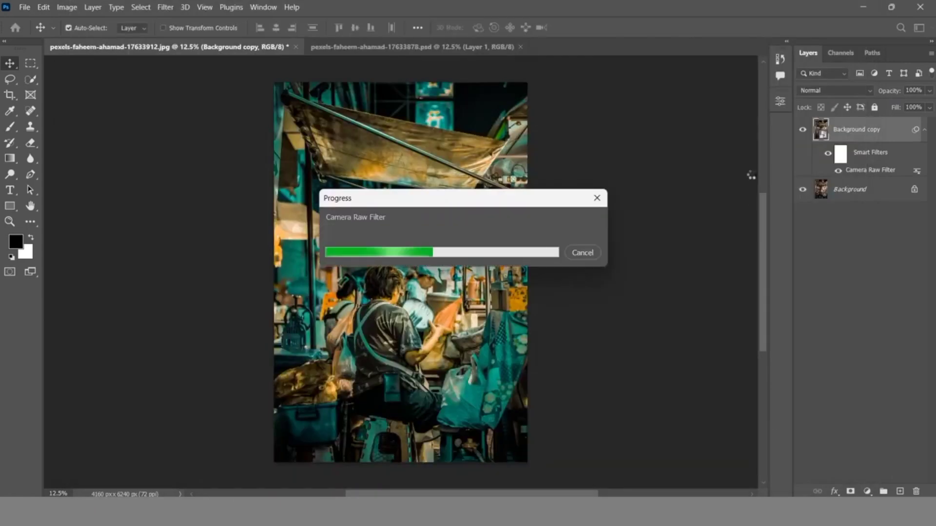
pyautogui.click(802, 129)
pyautogui.click(802, 129)
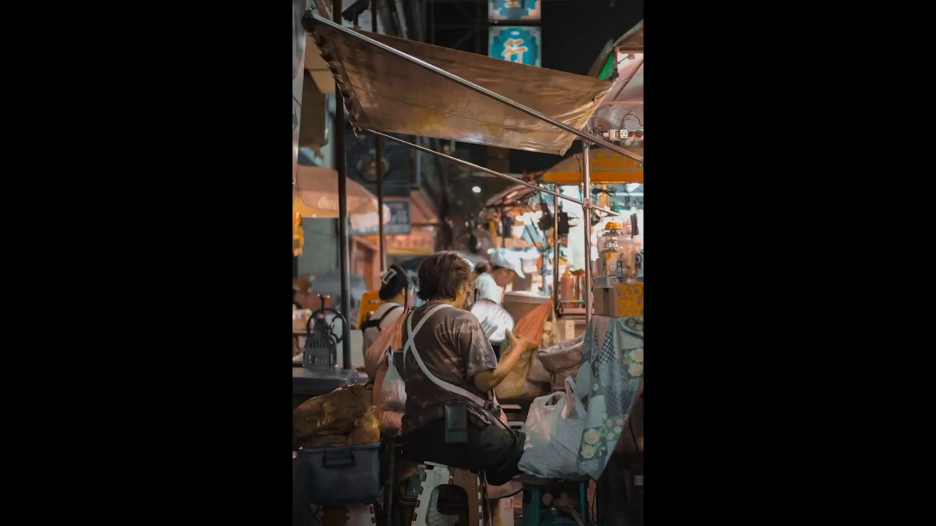